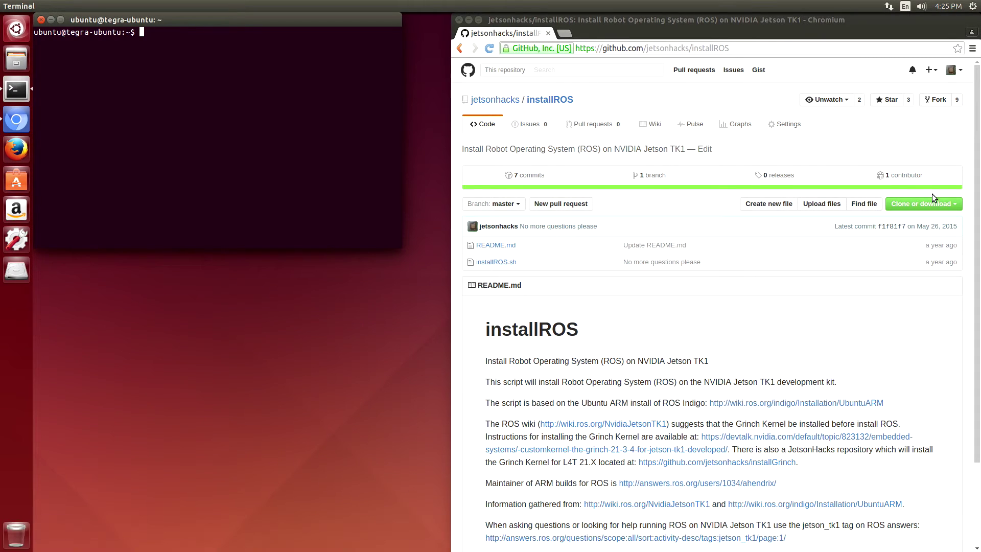
Step: Clone the installROS repository using its copied GitHub HTTPS address
left_click(956, 206)
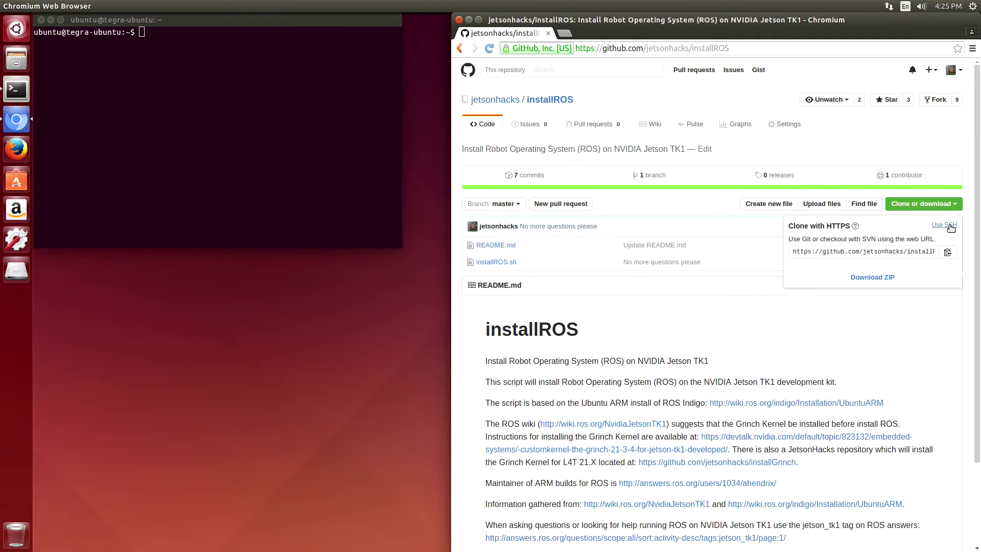
left_click(949, 253)
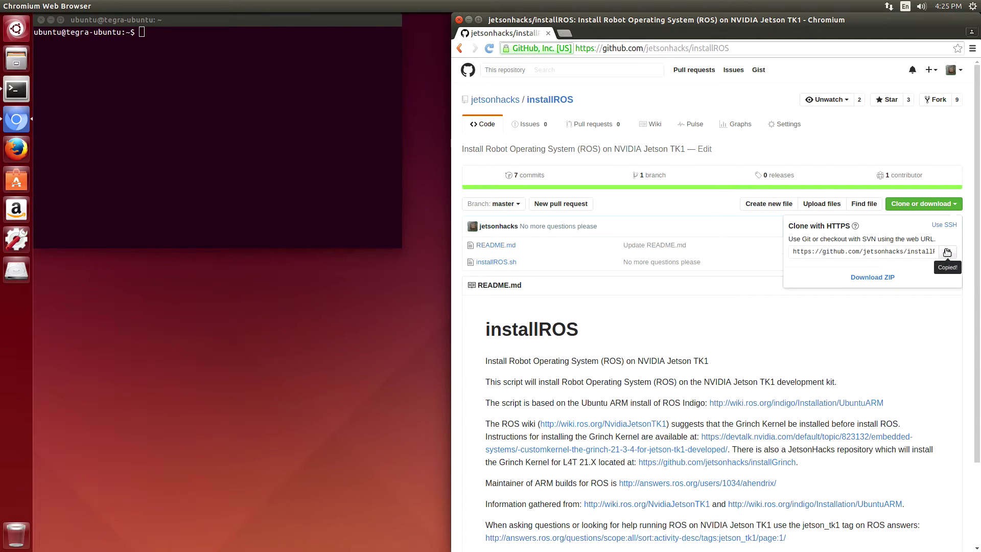
left_click(194, 53)
type("git cl")
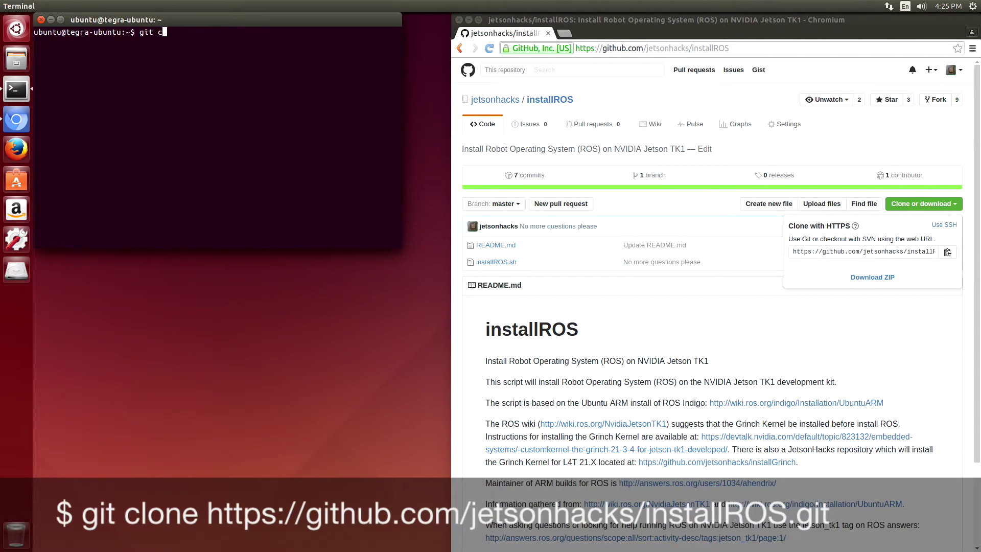
type("one")
key("ctrl+shift+v")
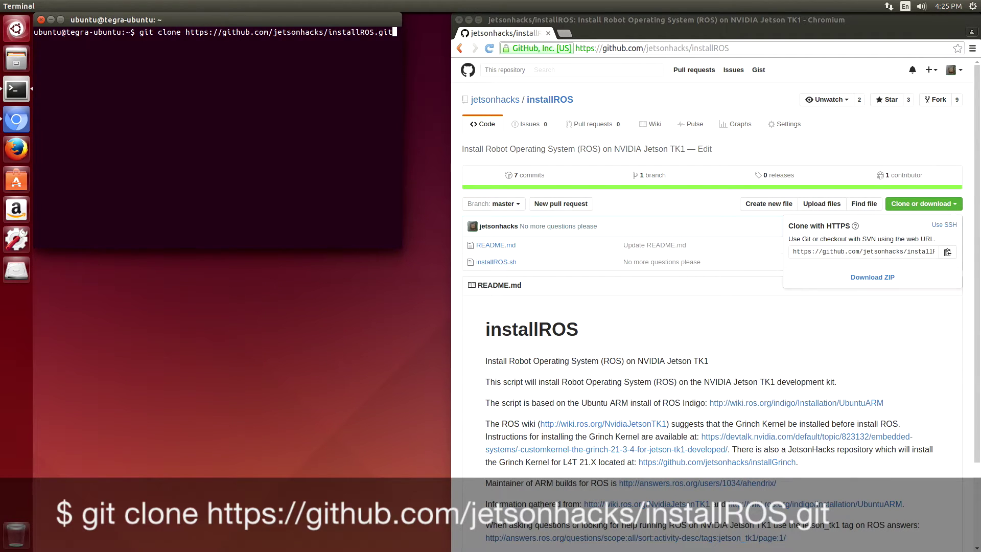
key("Return")
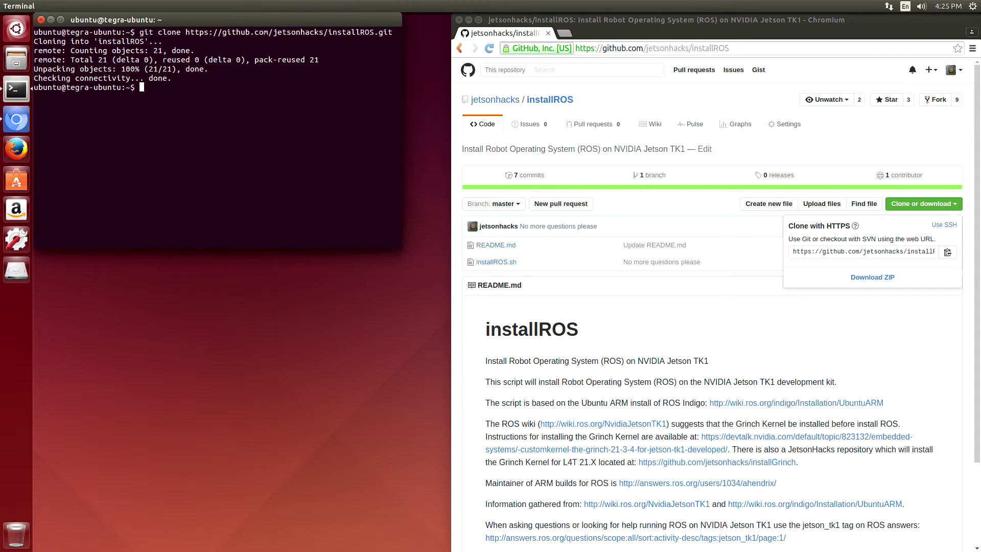
type("cd ")
type("insta")
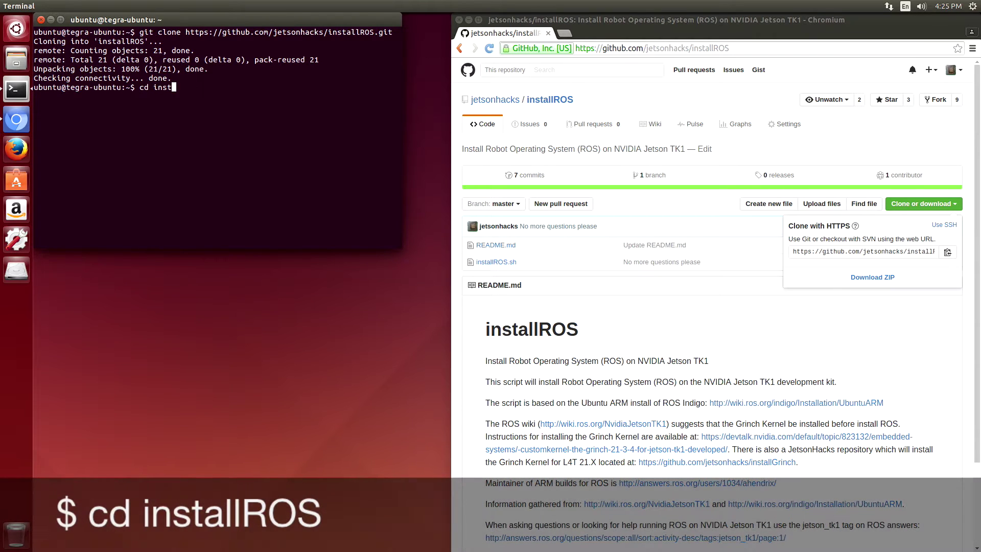
type("llROS")
Step: Enter the installROS folder, list its files, and launch installROS.sh
key("Return")
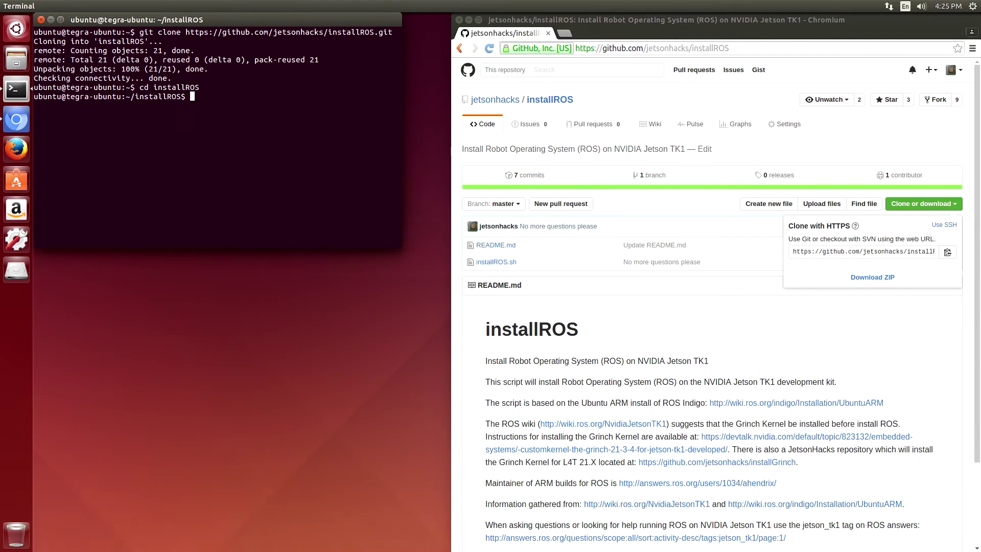
type("ls")
key("Return")
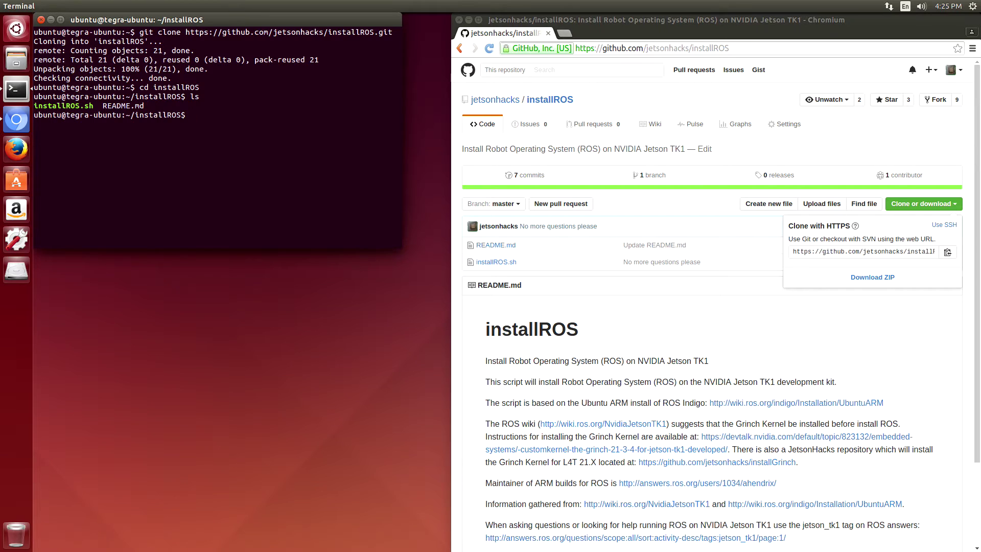
type("./instal")
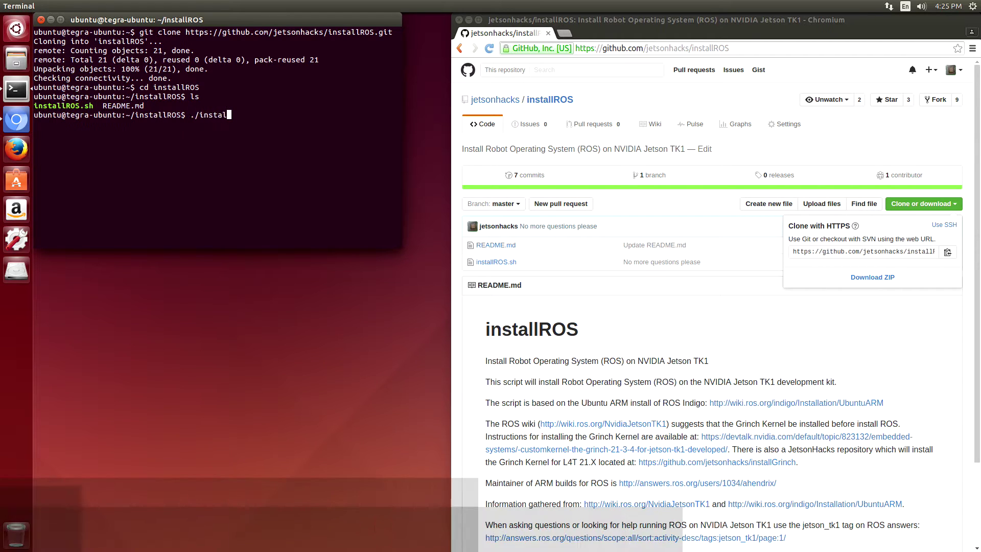
type("lR")
key("Tab")
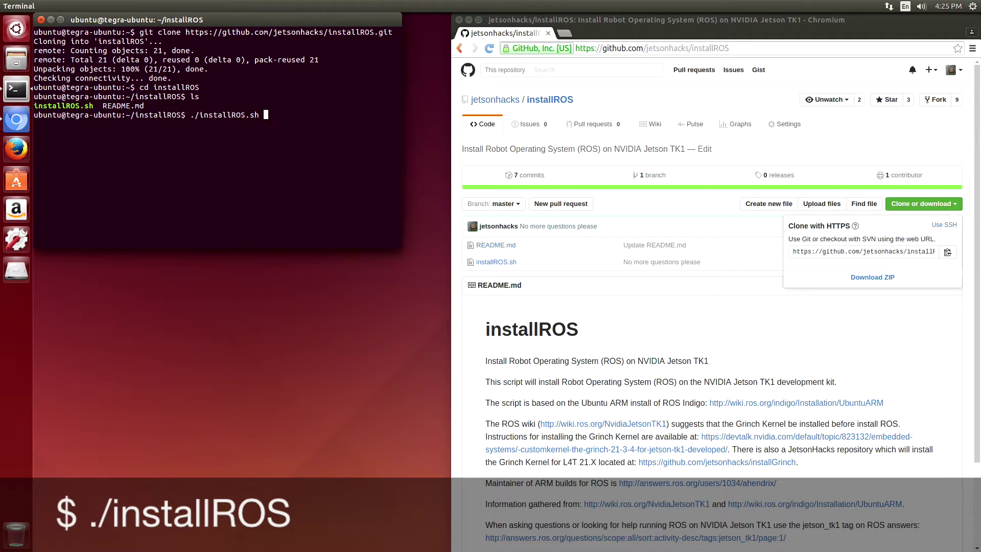
key("Return")
Step: Submit the sudo password so installROS.sh can install ROS Indigo
key("Return")
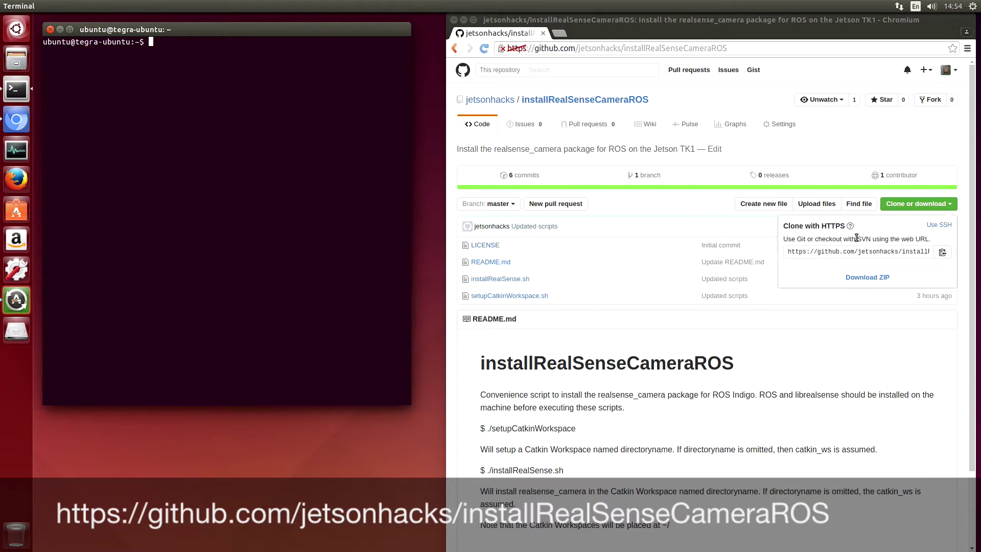
Step: Clone the installRealSenseCameraROS repository from its copied GitHub HTTPS address
left_click(950, 206)
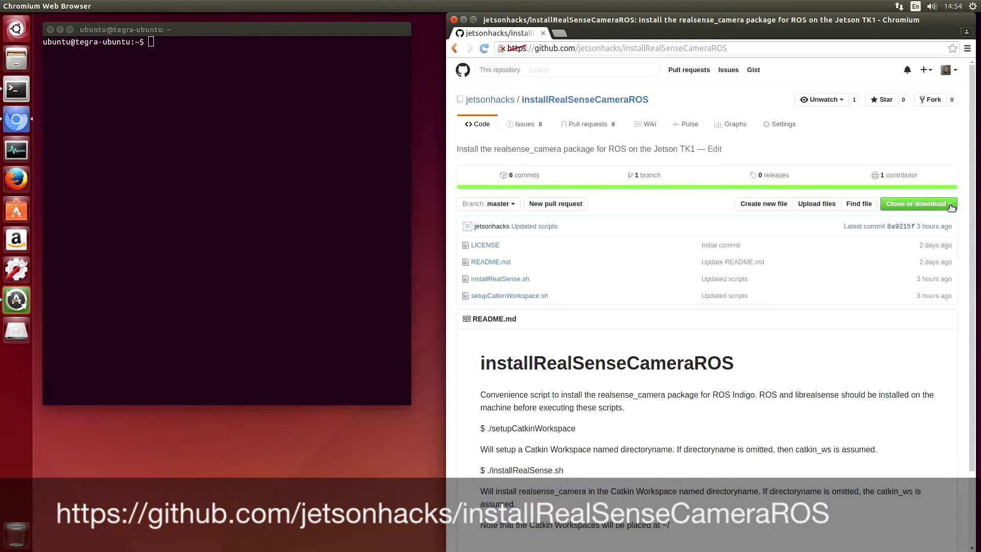
left_click(950, 205)
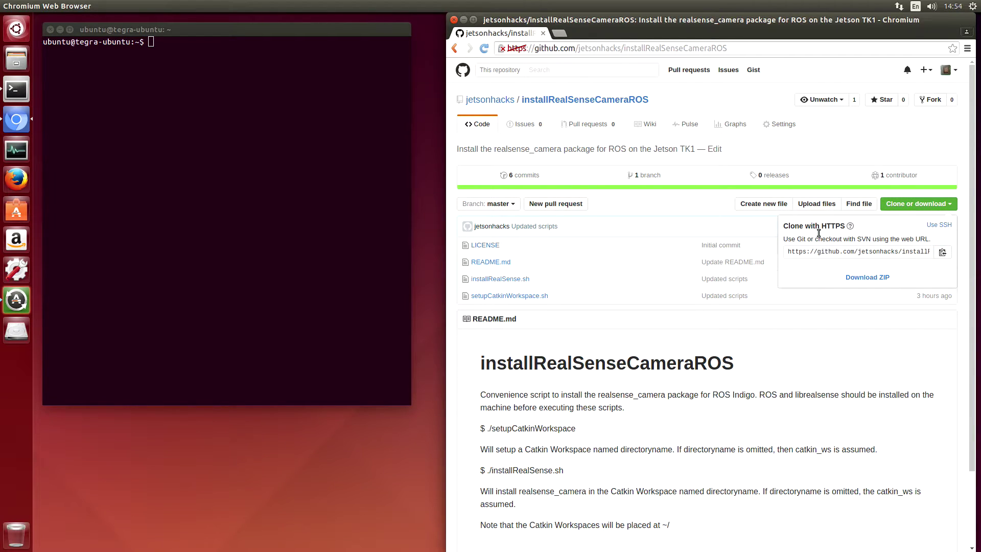
key("alt+Tab")
type("git cl")
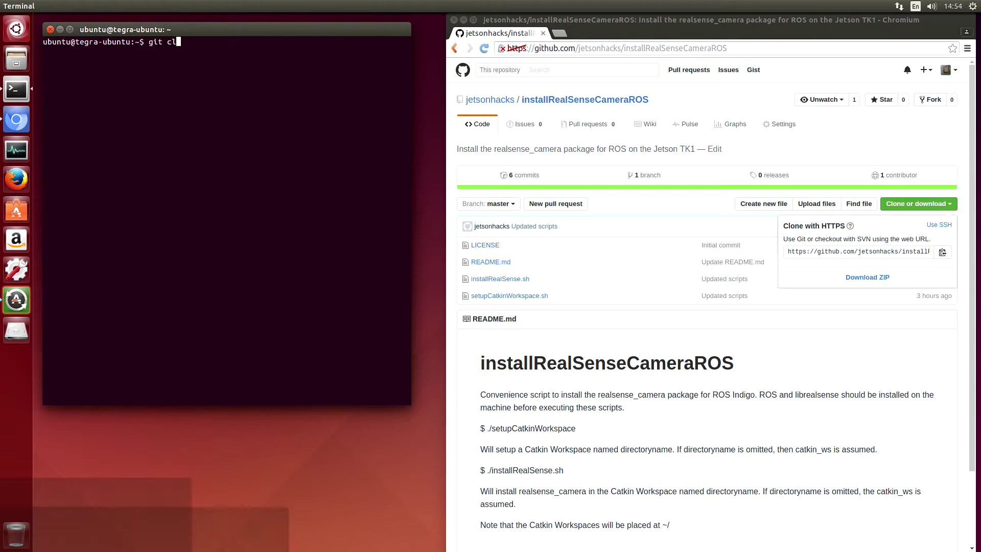
type("one")
right_click(195, 43)
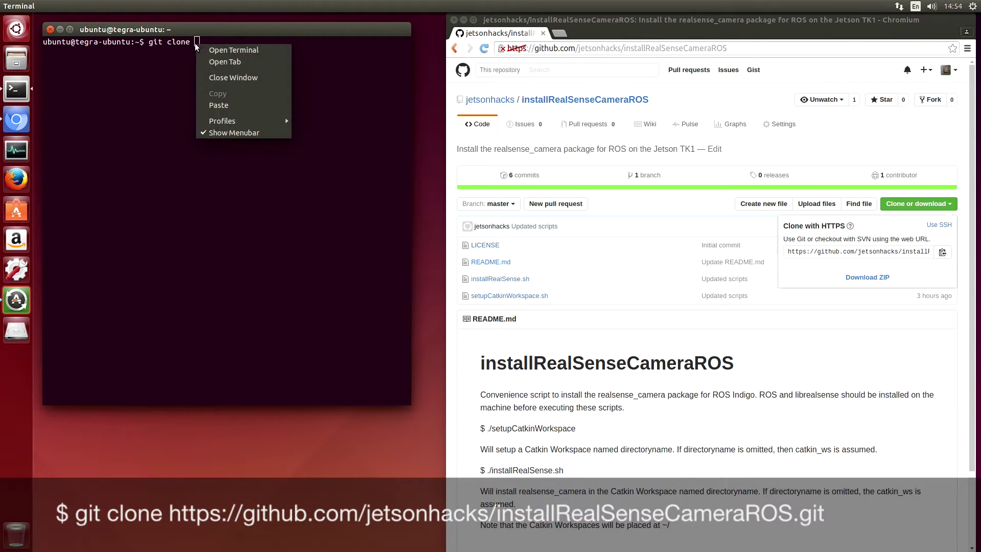
left_click(220, 106)
key("Return")
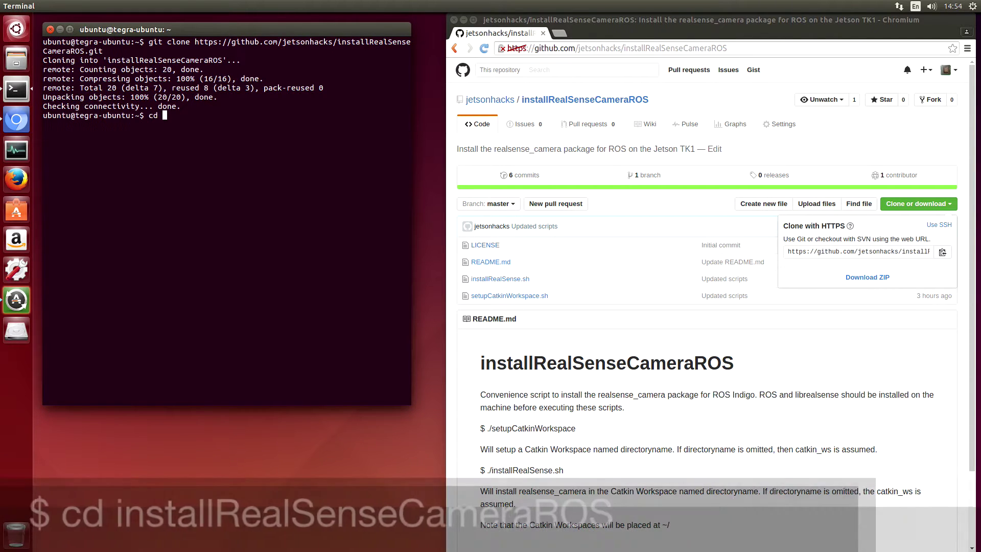
type("cd insta")
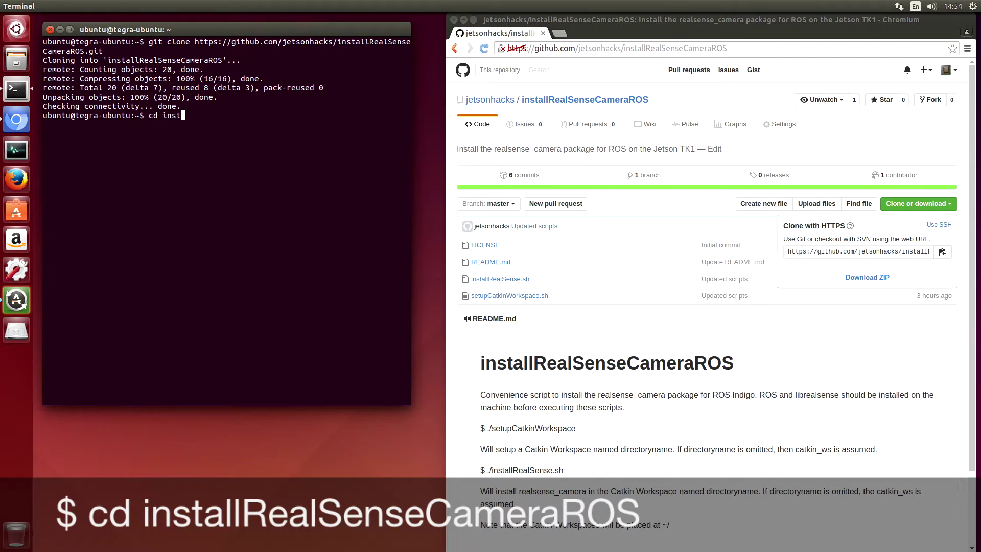
type("llRea")
Step: Enter installRealSenseCameraROS and run setupCatkinWorkspace.sh to create the jetsonros workspace
key("Tab")
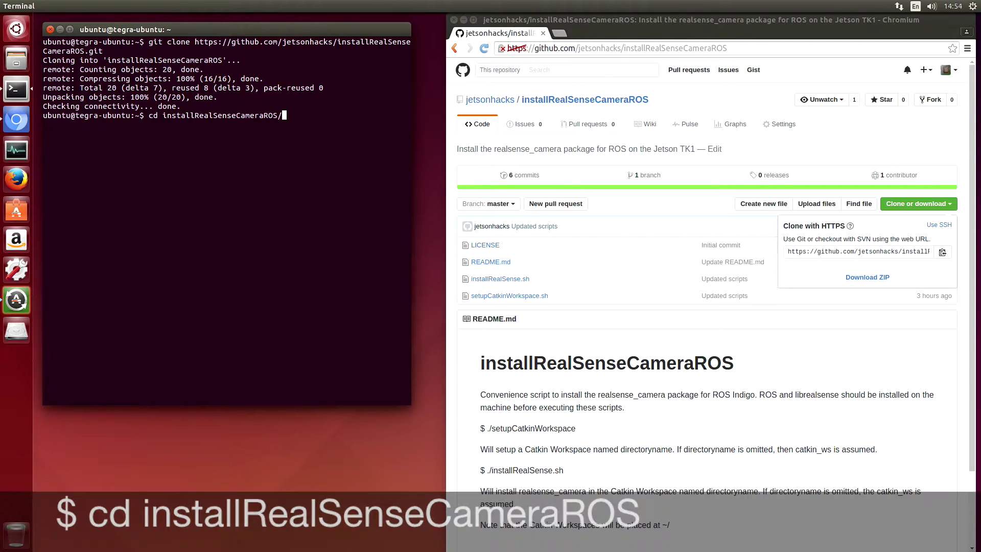
key("Return")
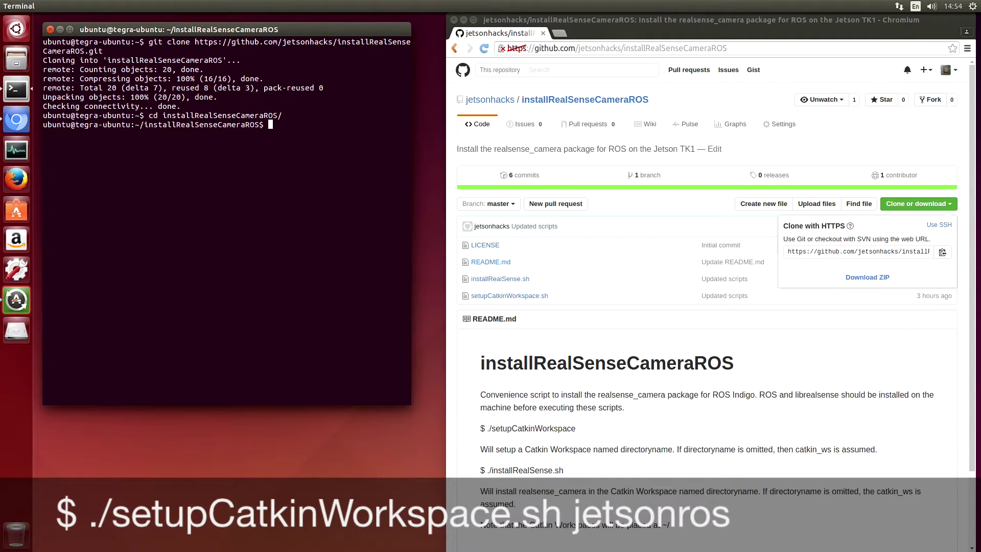
type("./setup")
key("Tab")
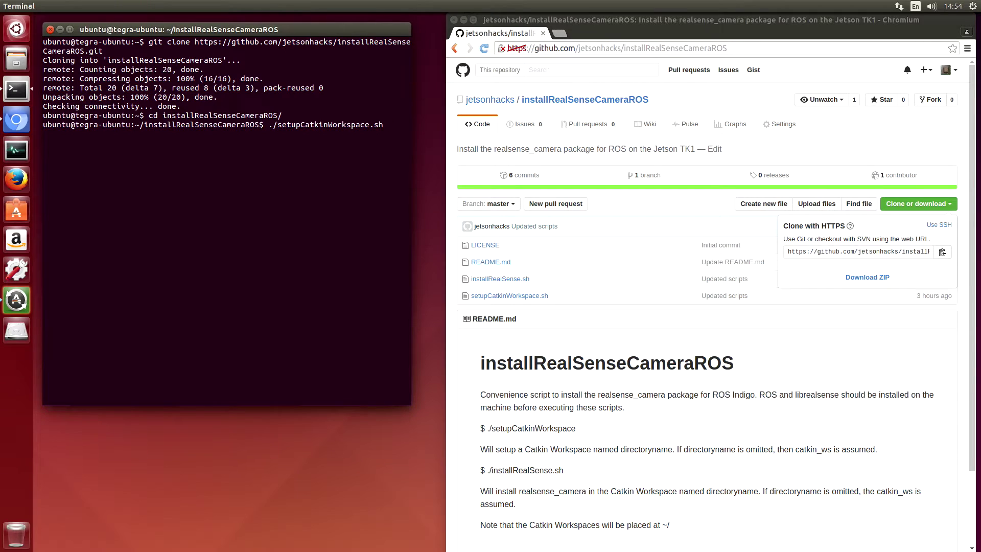
type("jetson")
type("ros")
key("Return")
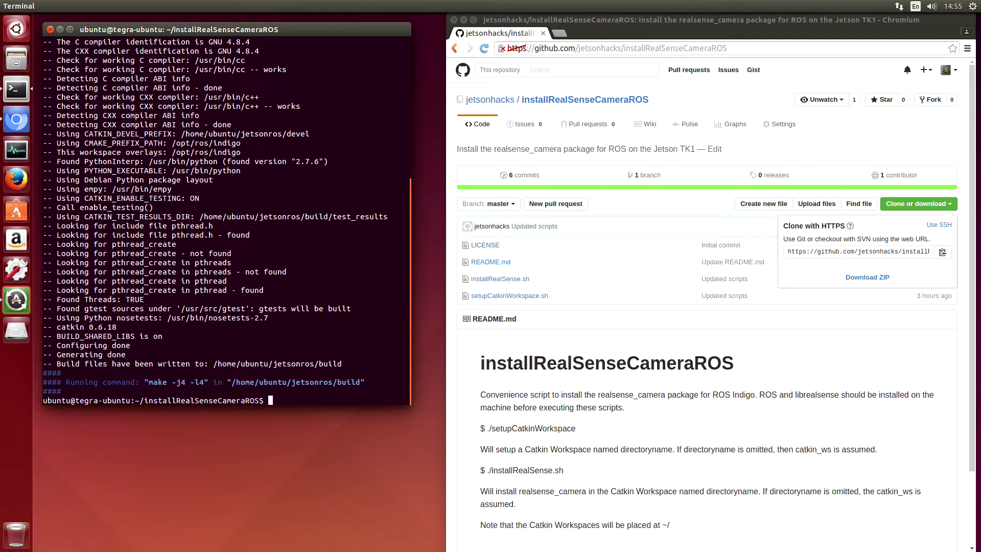
type("./insta")
Step: Run ./installRealSense.sh jetsonros and let the build reach its out-of-memory failure
key("Tab")
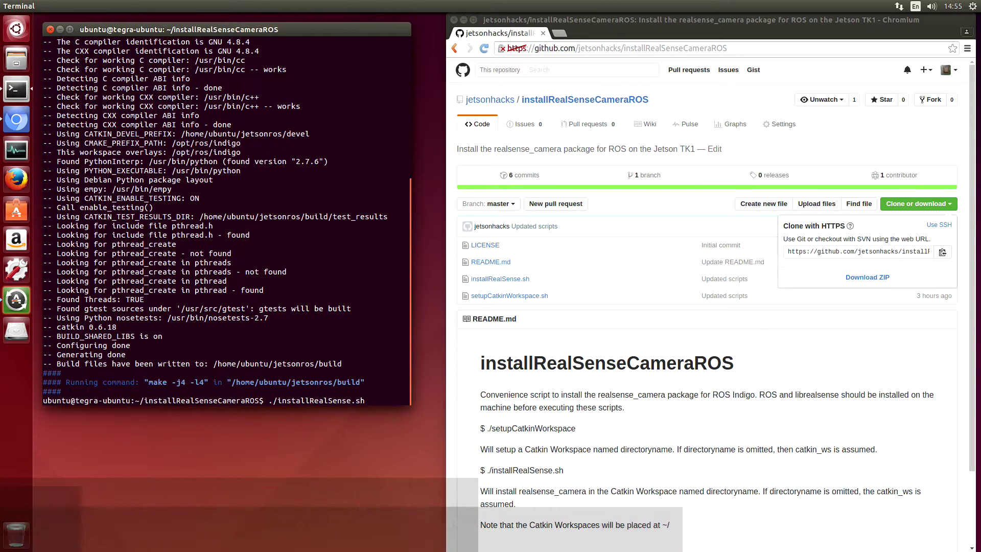
type(" jetson")
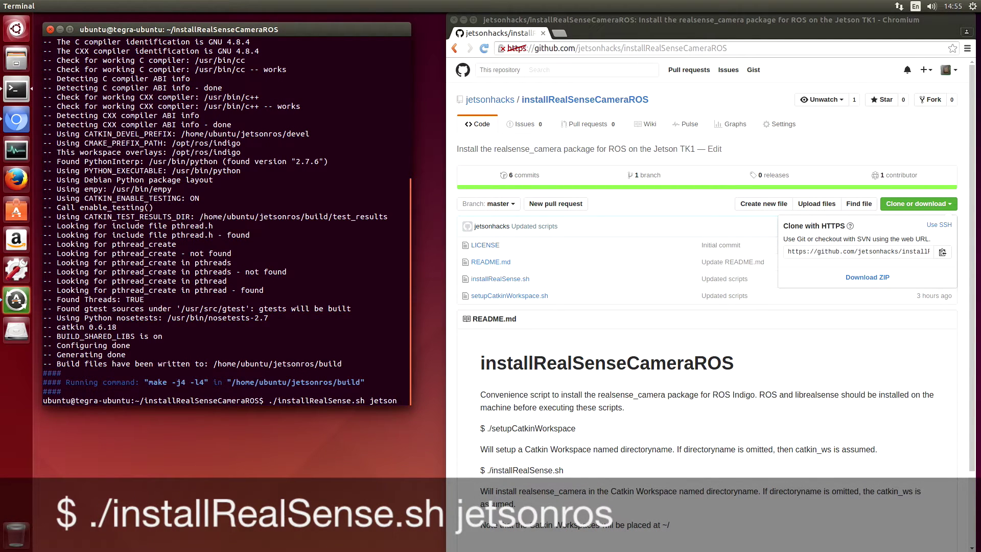
type("ro")
type("s")
key("Return")
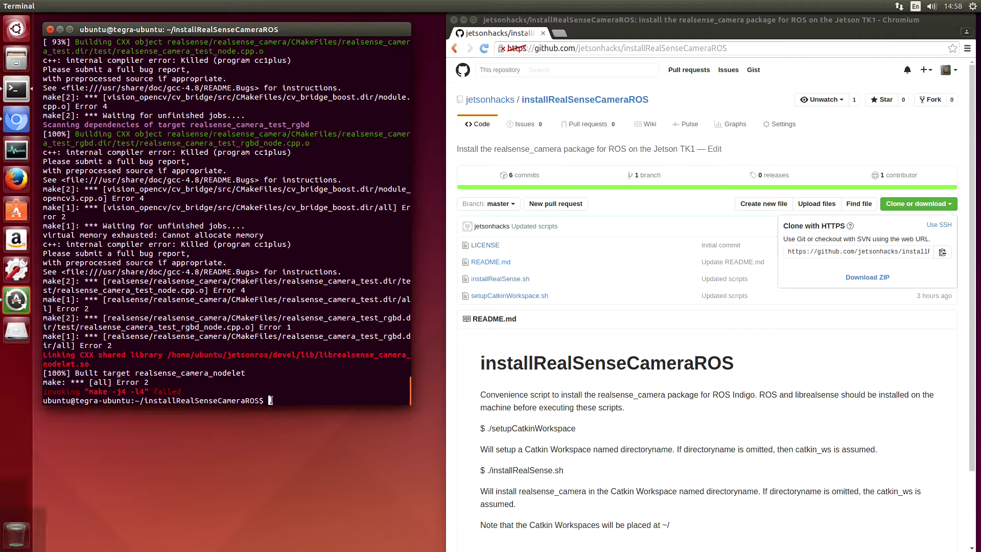
type("cd .")
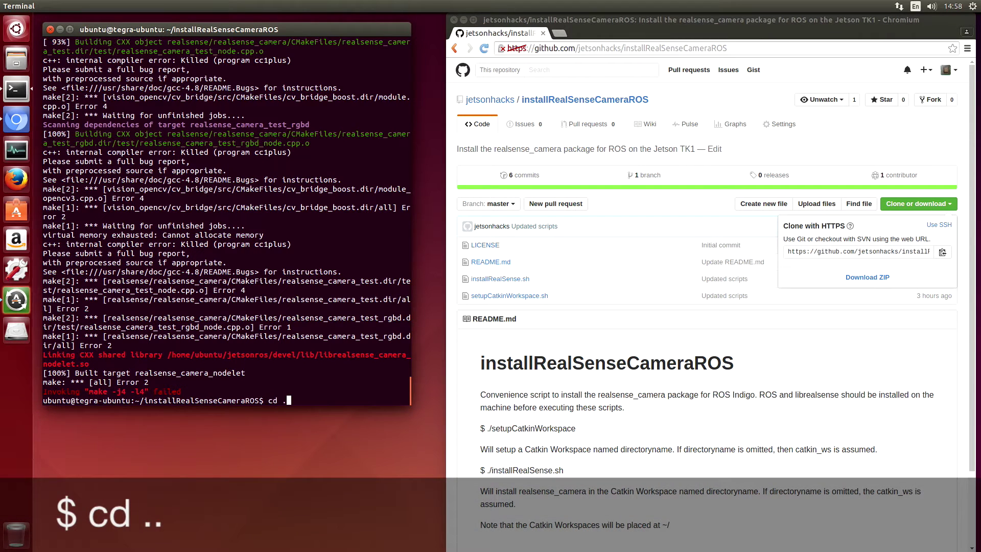
type(".")
Step: Move into the jetsonros workspace and run catkin_make twice until it reaches 100%
key("Return")
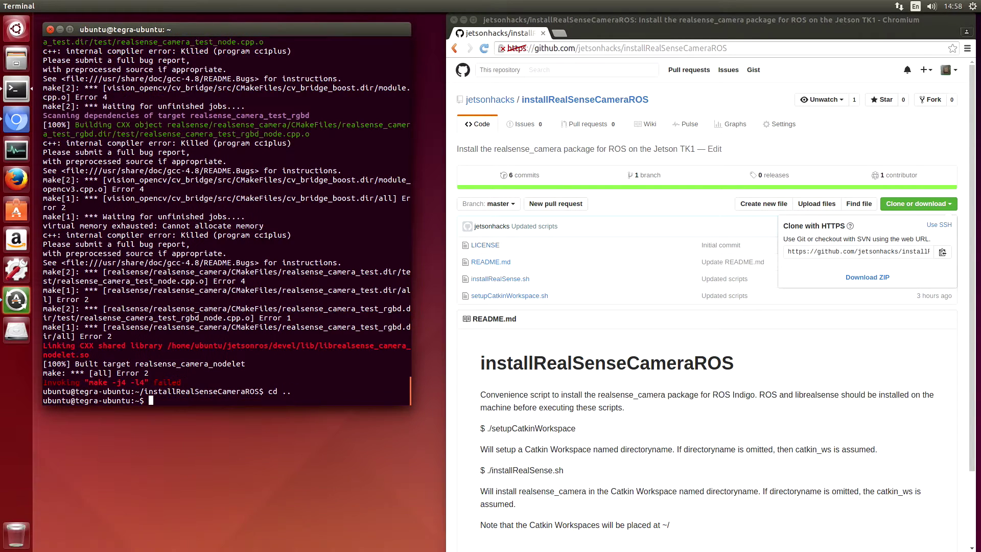
type("cd jetson")
key("Tab")
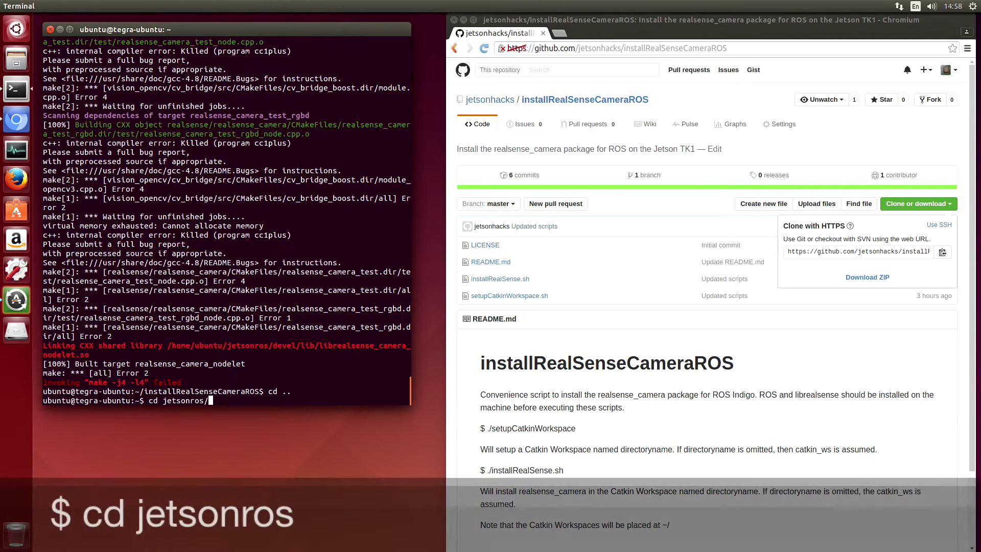
key("Return")
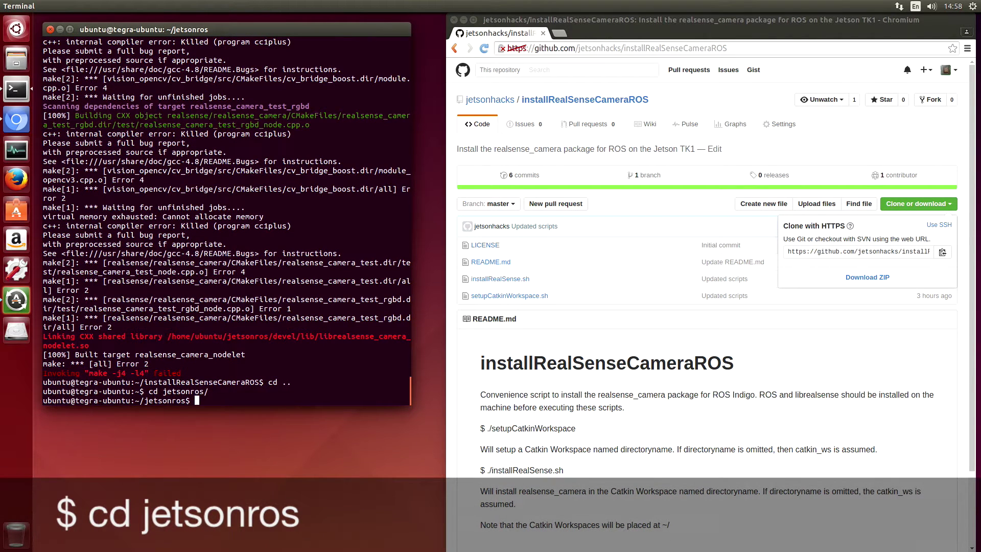
type("catkin_")
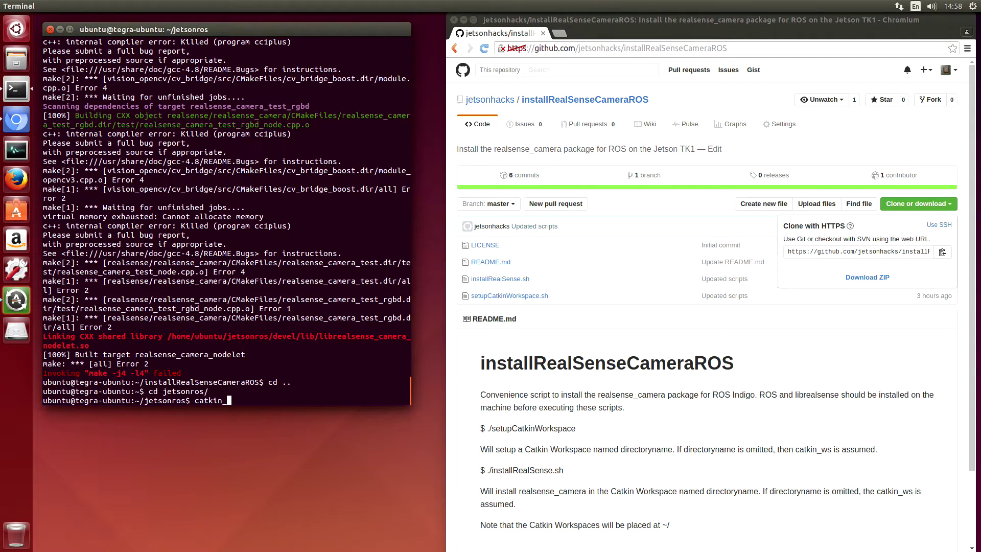
type("make")
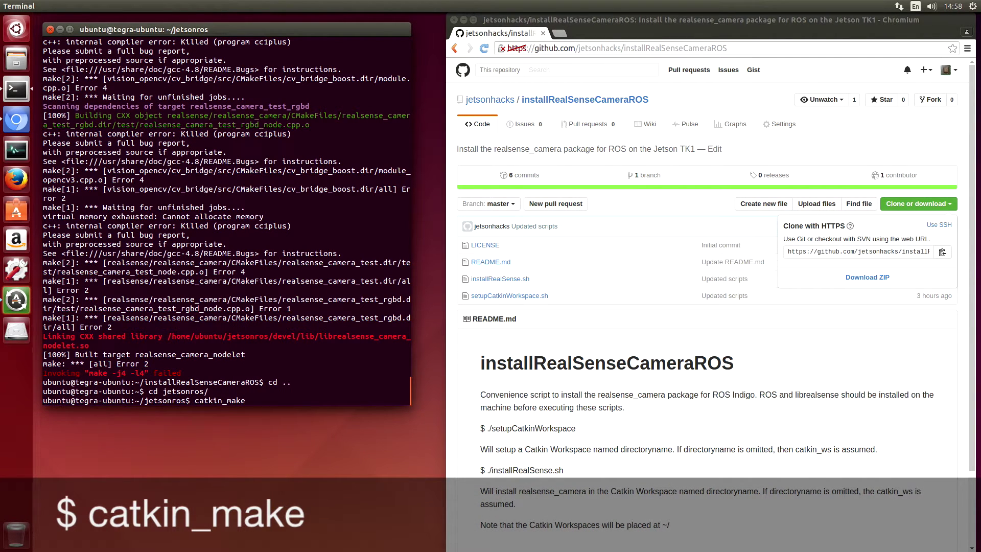
key("Return")
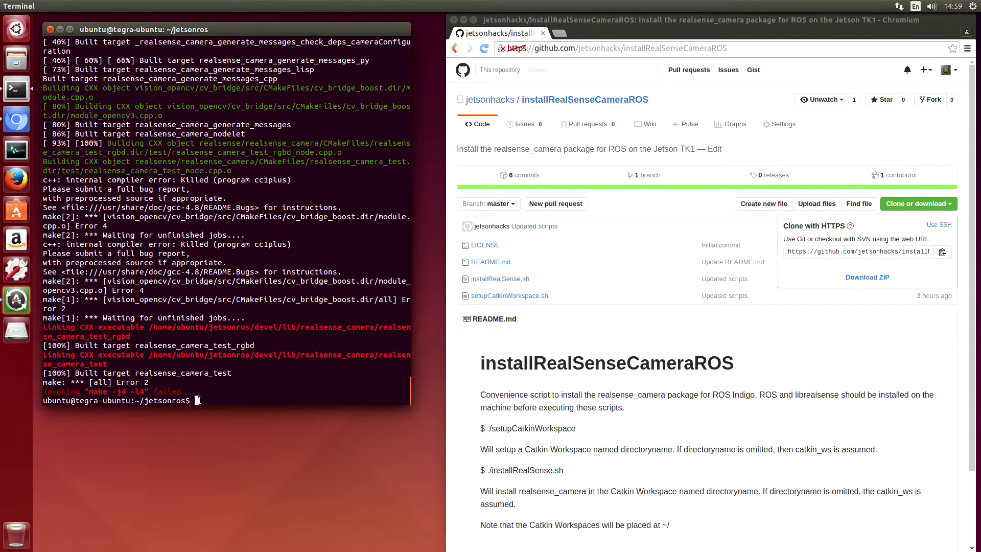
type("catkin")
type("_make")
key("Return")
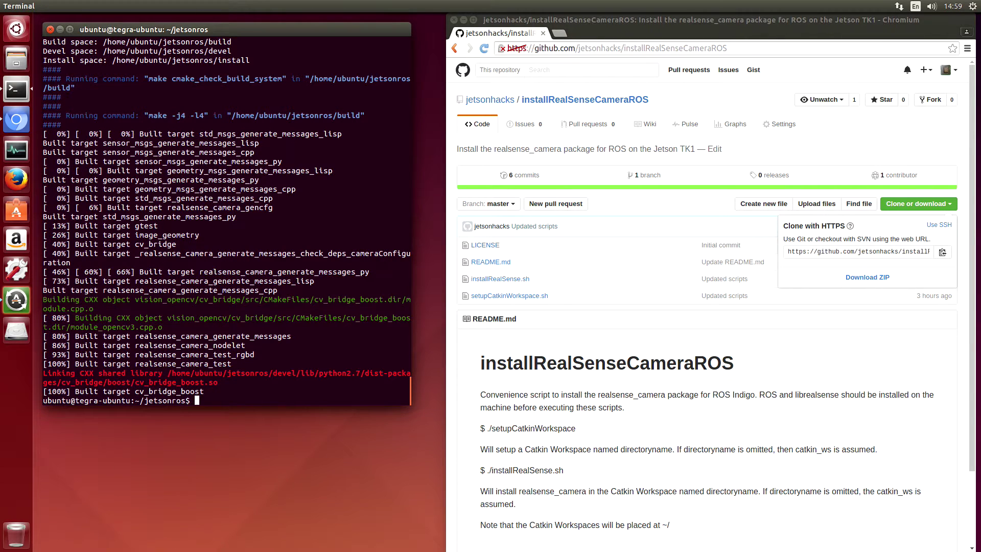
Step: Review installRealSense.sh, highlighting the realsense clone URL and cv_bridge dependency, then close the browser
left_click(508, 287)
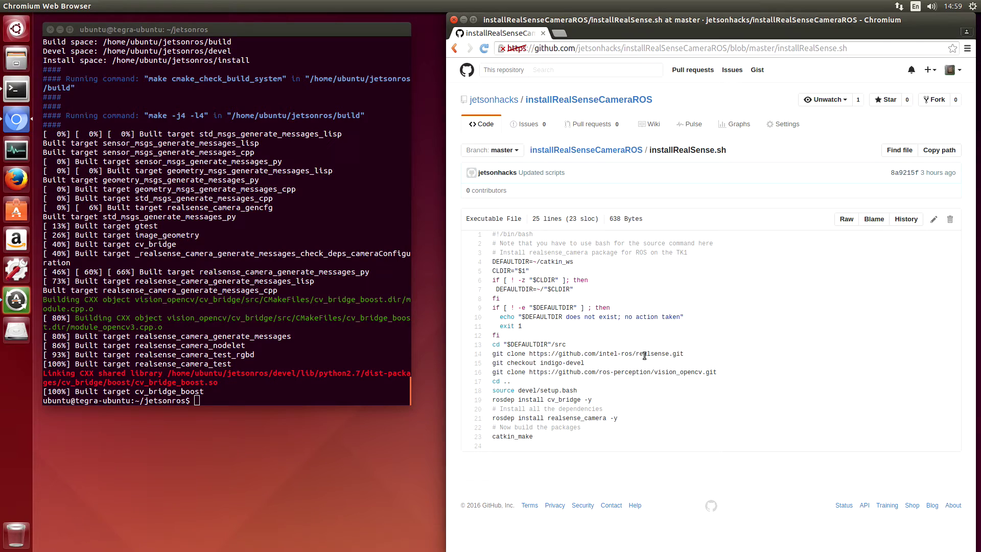
left_click_drag(639, 353, 669, 354)
left_click_drag(548, 400, 585, 400)
left_click(572, 412)
left_click(454, 19)
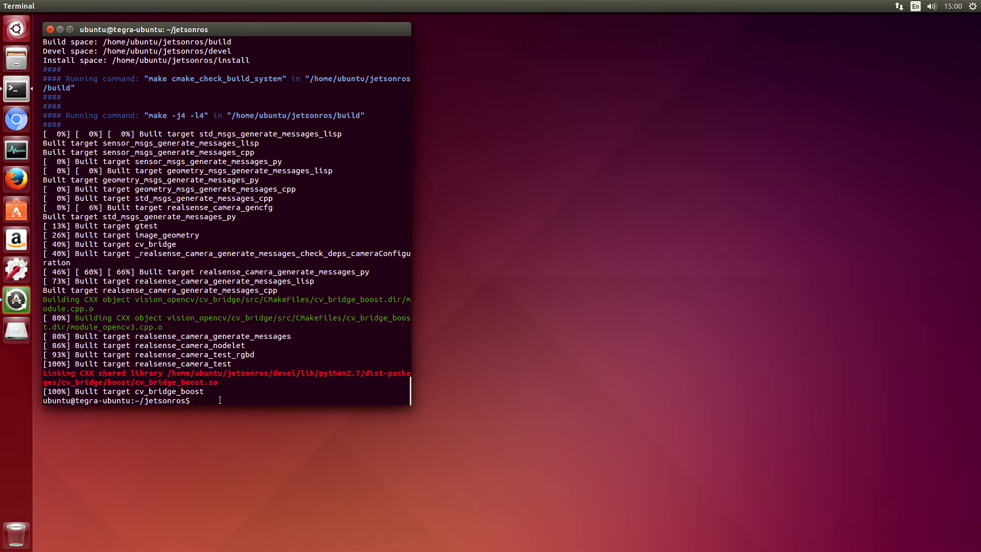
type("gedit")
type(" ~")
type("/.bashr")
type("c")
Step: Open ~/.bashrc in gedit, highlight the ROS_MASTER_URI and ROS_IP exports, then close it
key("Return")
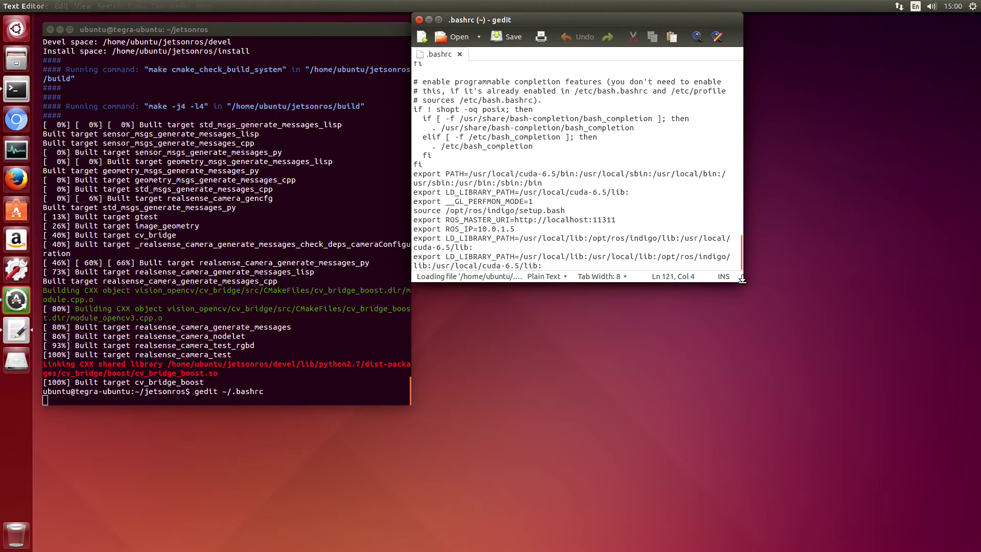
left_click_drag(740, 282, 904, 458)
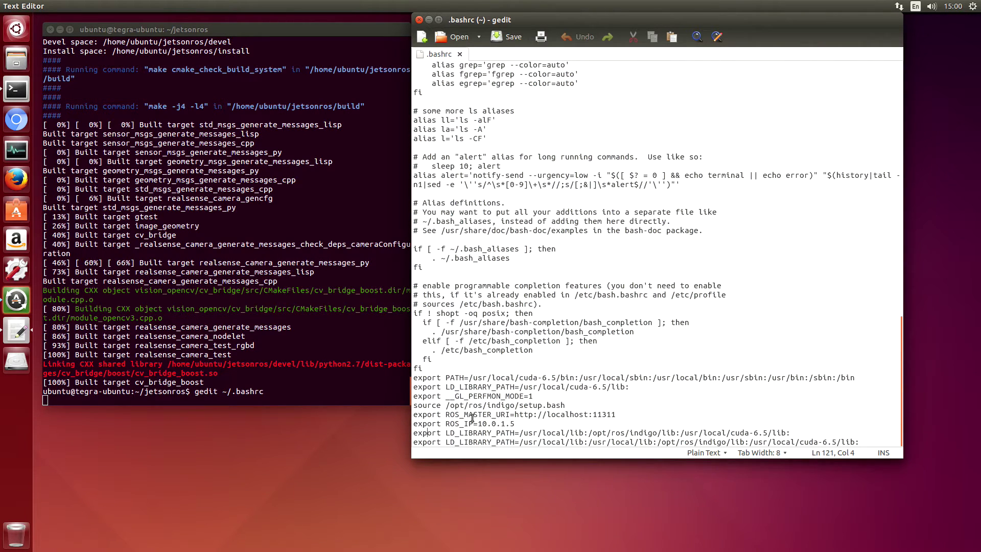
left_click_drag(446, 415, 510, 415)
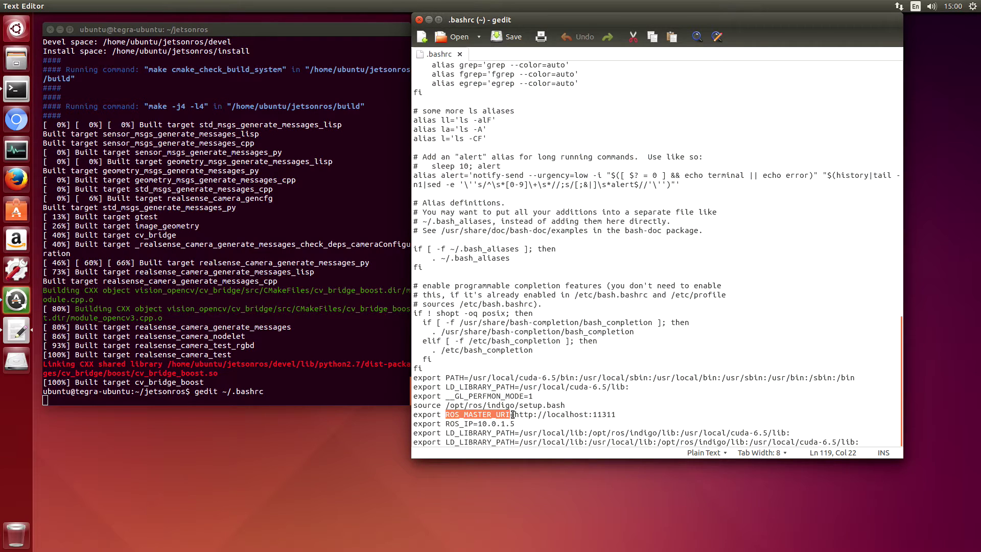
left_click_drag(441, 424, 477, 424)
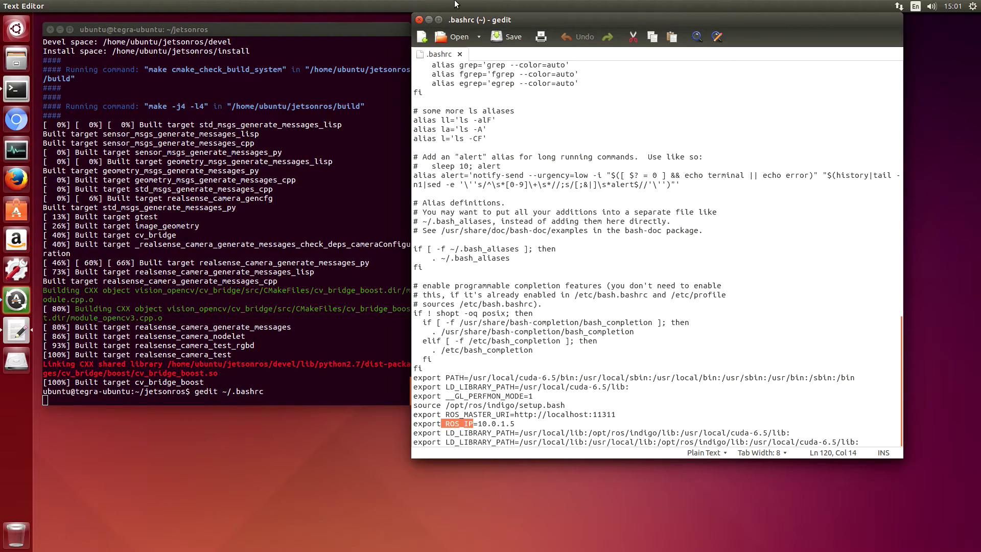
left_click(419, 21)
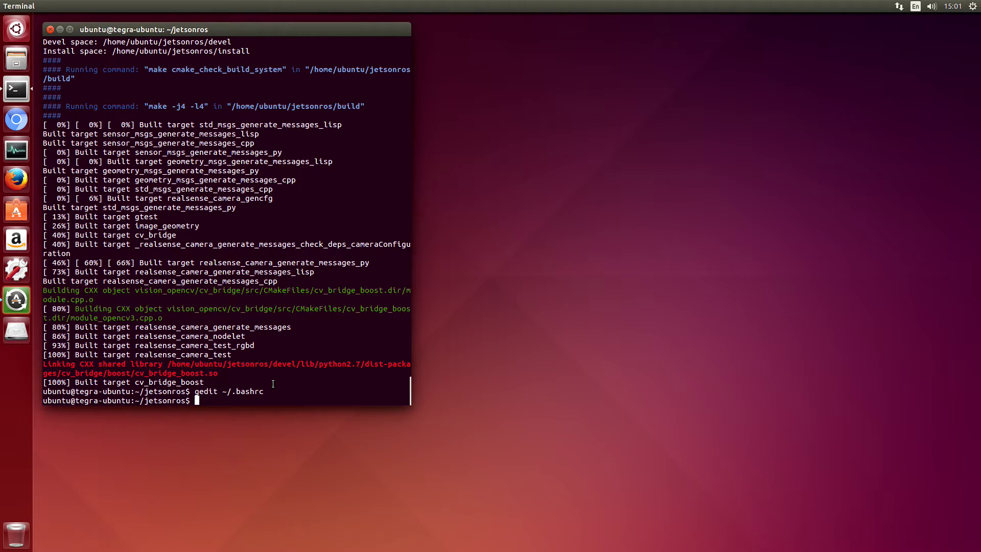
Step: Replace the old terminal with a new one, cd into jetsonros, and start roscore
left_click(50, 30)
left_click(20, 91)
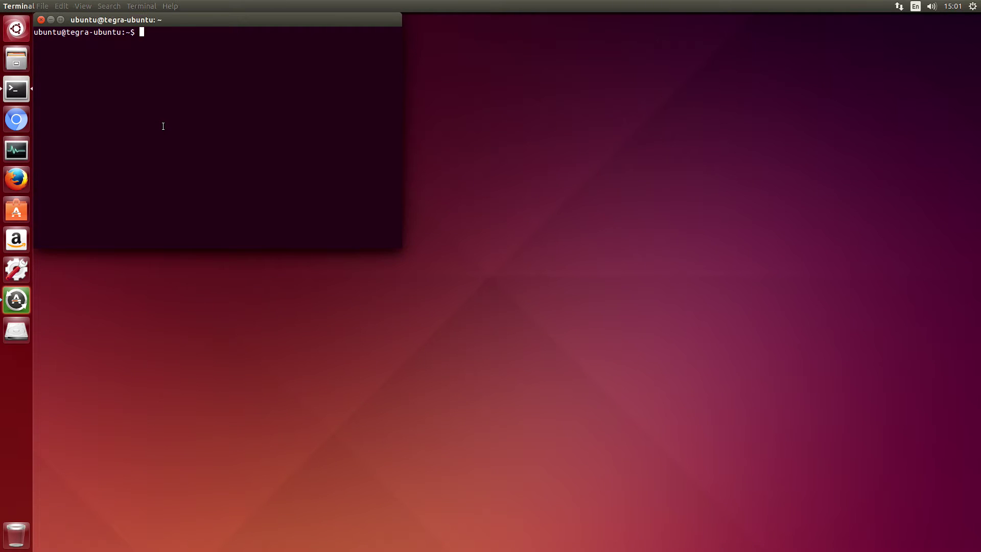
type("cd ")
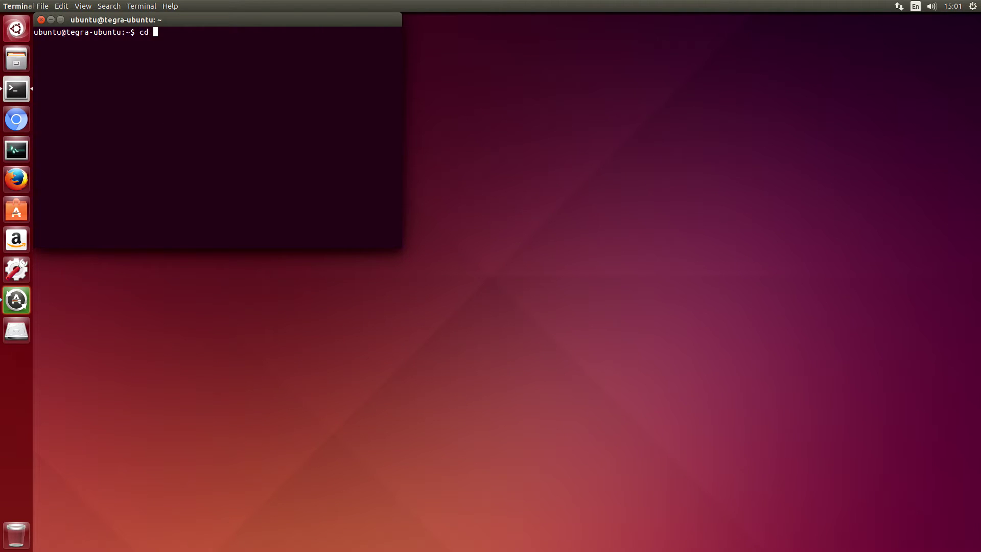
type("jetsonros")
key("Return")
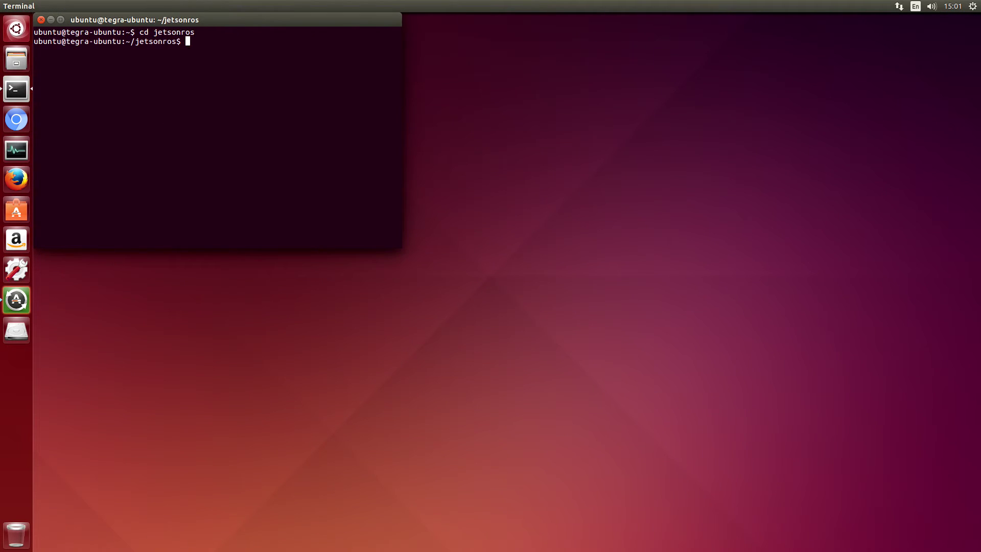
type("roscore")
key("Return")
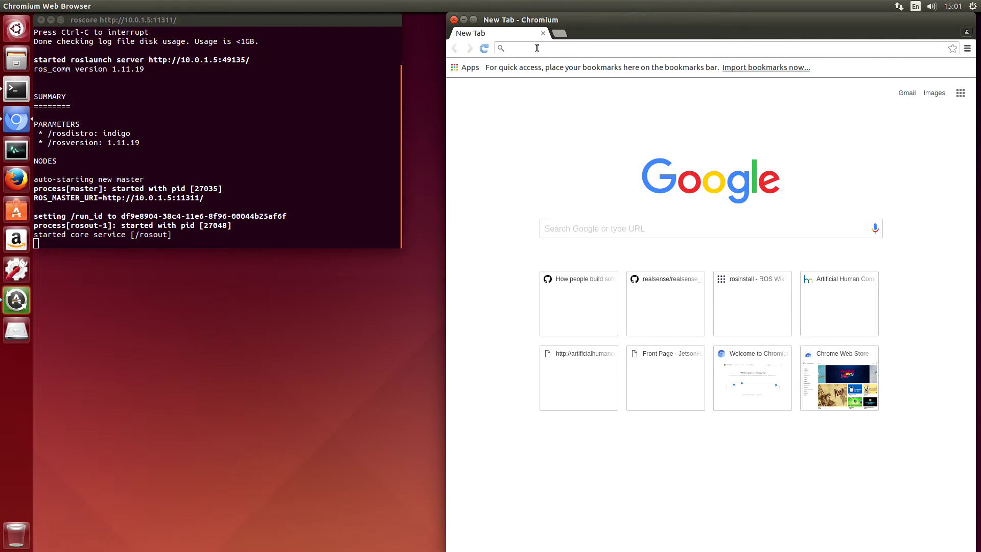
type("github.com")
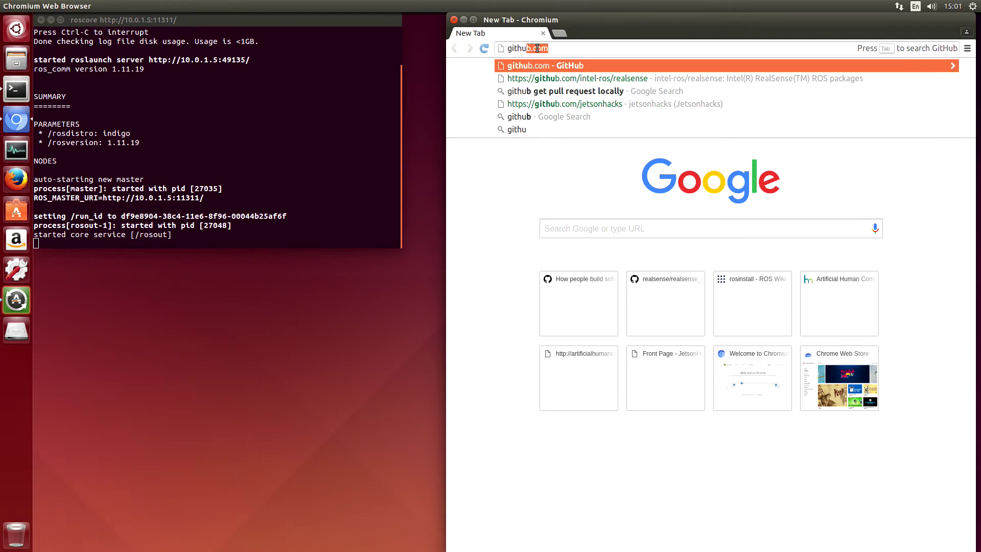
type("/in")
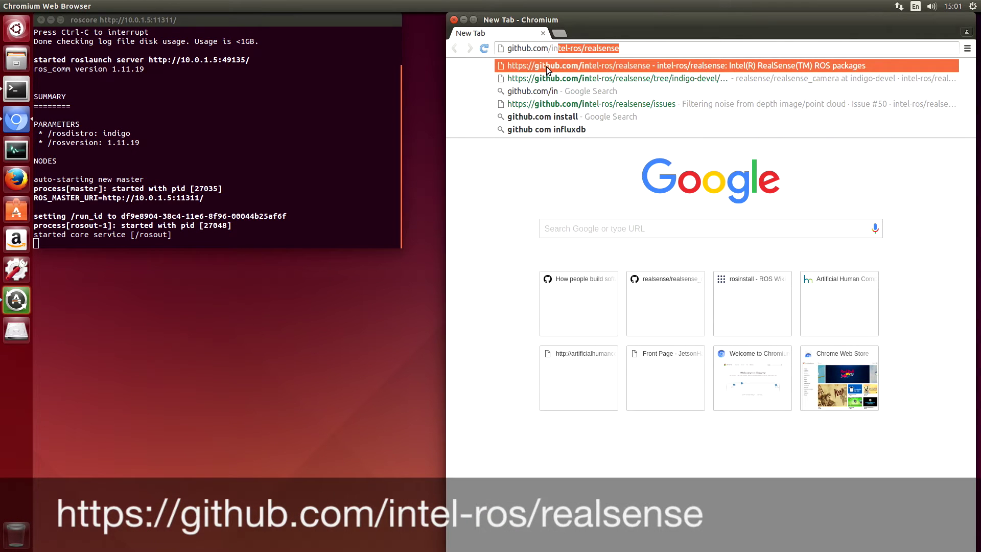
Step: Load the intel-ros realsense repository and open its realsense_camera folder README
left_click(546, 69)
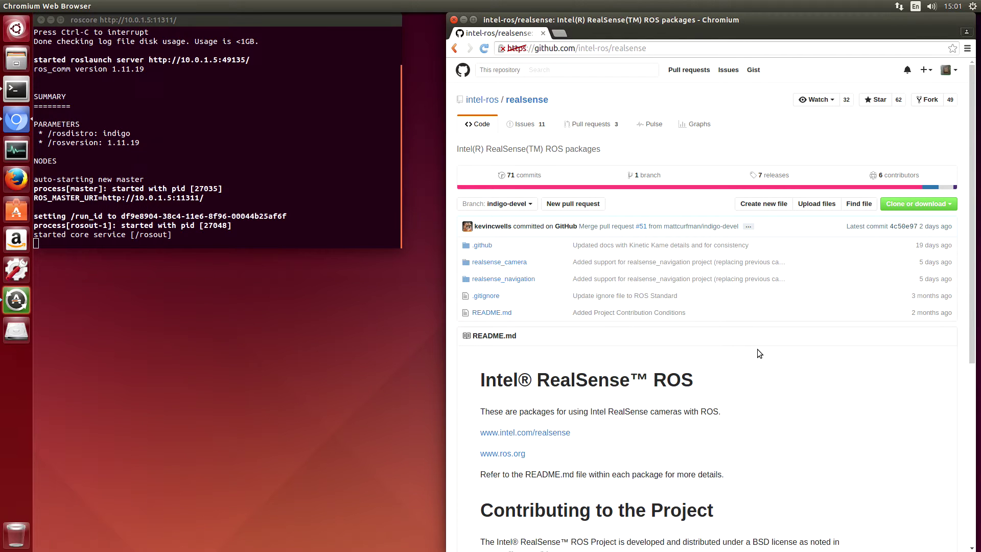
scroll(758, 353, "down", 2)
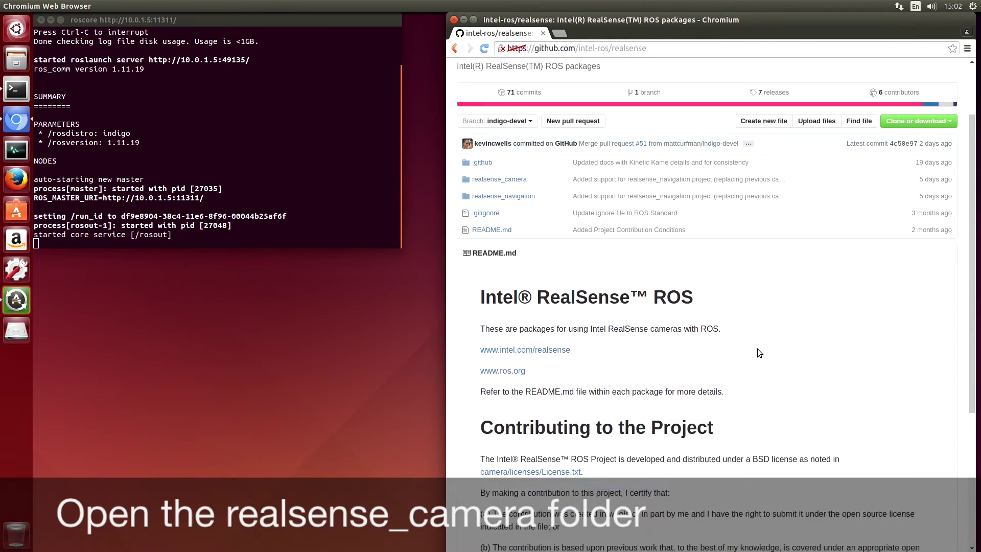
scroll(758, 353, "up", 2)
left_click(495, 262)
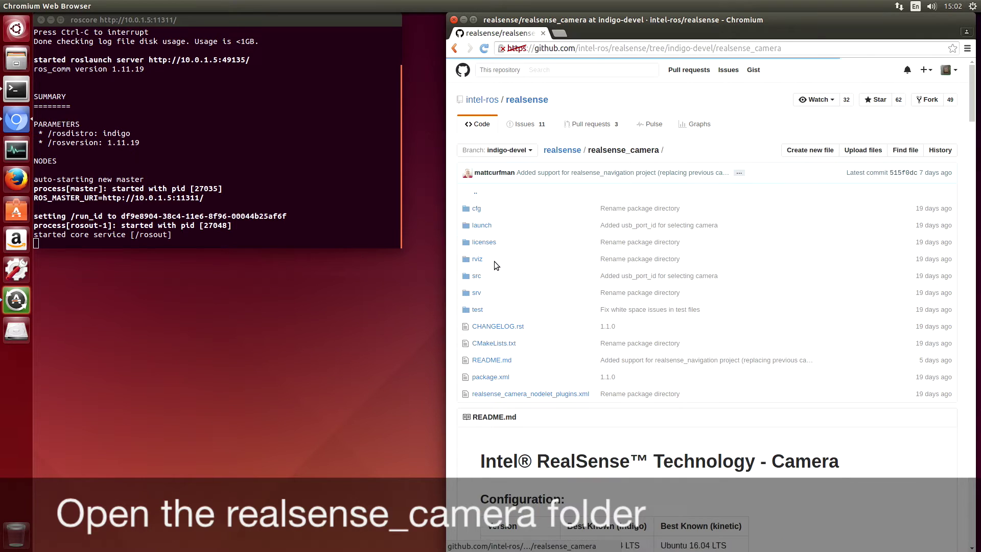
scroll(661, 289, "down", 2)
scroll(661, 289, "down", 6)
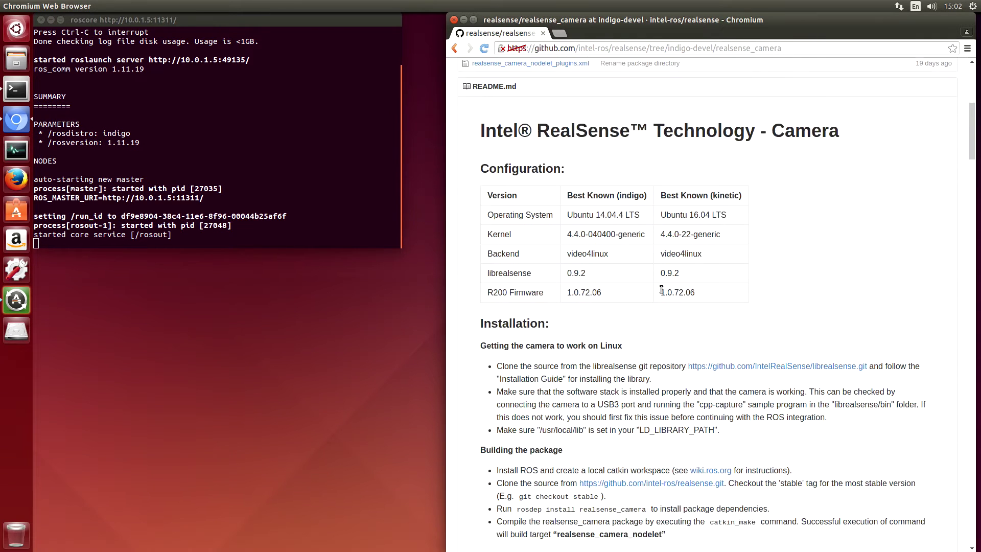
scroll(661, 289, "down", 3)
scroll(661, 289, "down", 4)
scroll(661, 288, "down", 2)
scroll(661, 288, "down", 3)
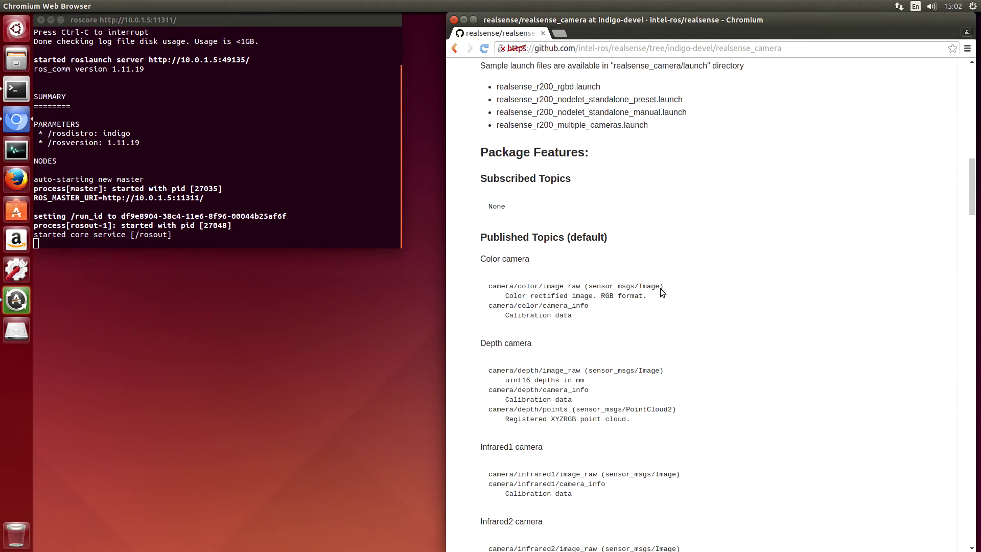
scroll(661, 289, "down", 4)
scroll(660, 290, "down", 5)
scroll(661, 289, "down", 2)
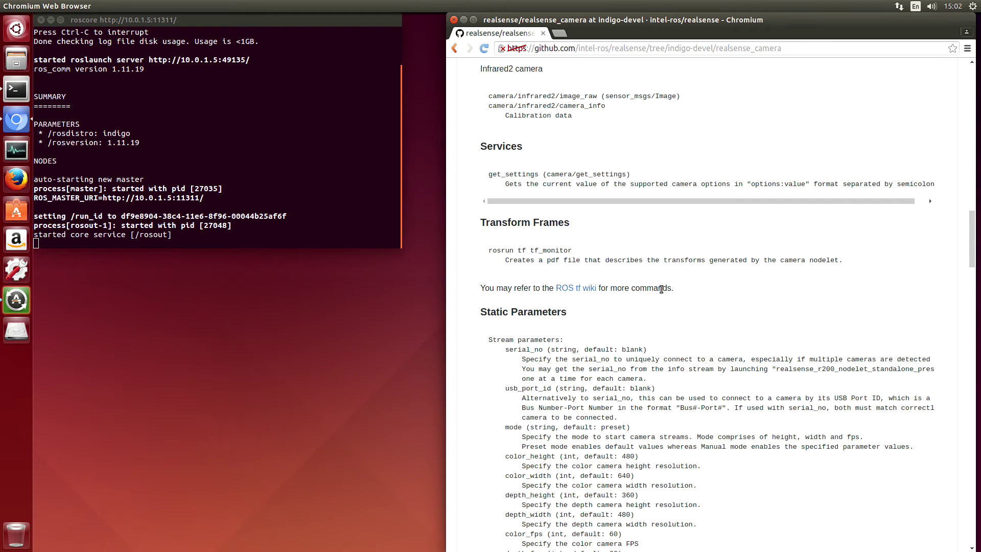
scroll(661, 288, "down", 2)
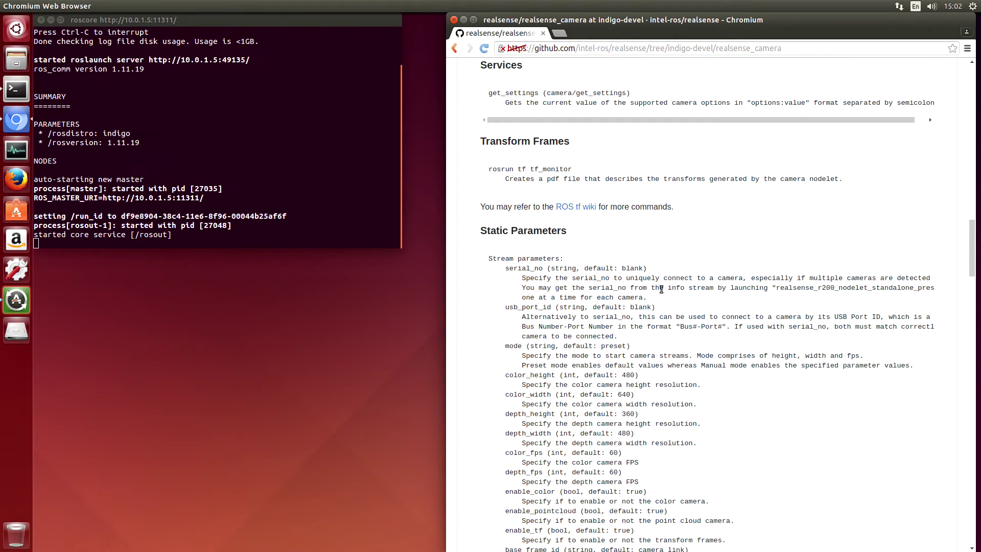
scroll(660, 289, "down", 3)
scroll(661, 290, "down", 5)
scroll(661, 289, "down", 2)
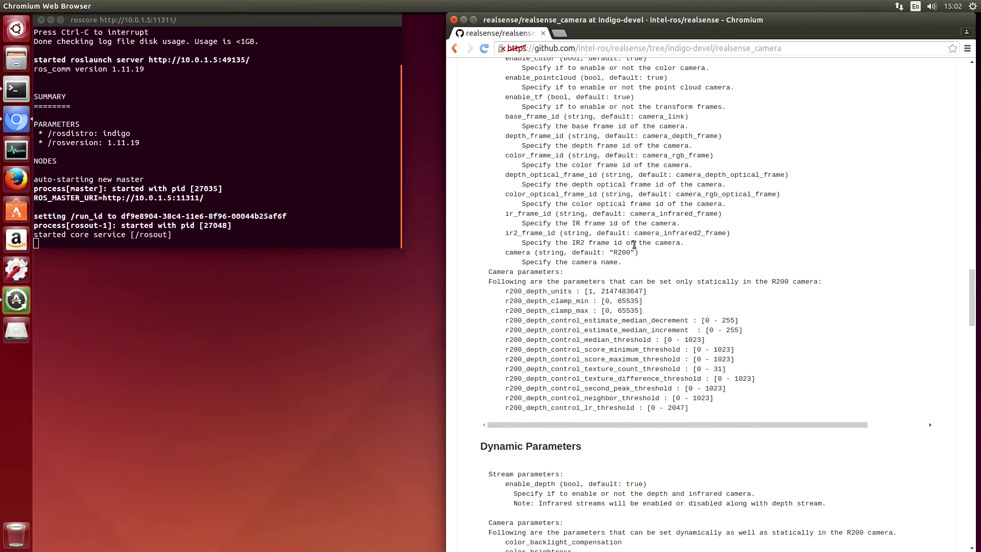
scroll(653, 281, "down", 4)
scroll(654, 284, "down", 3)
scroll(655, 288, "down", 5)
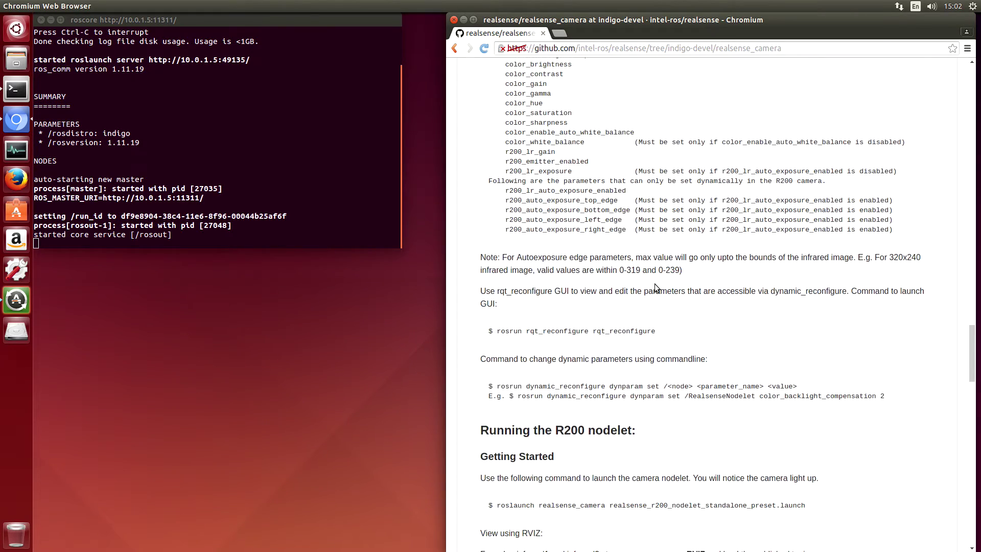
scroll(655, 287, "down", 4)
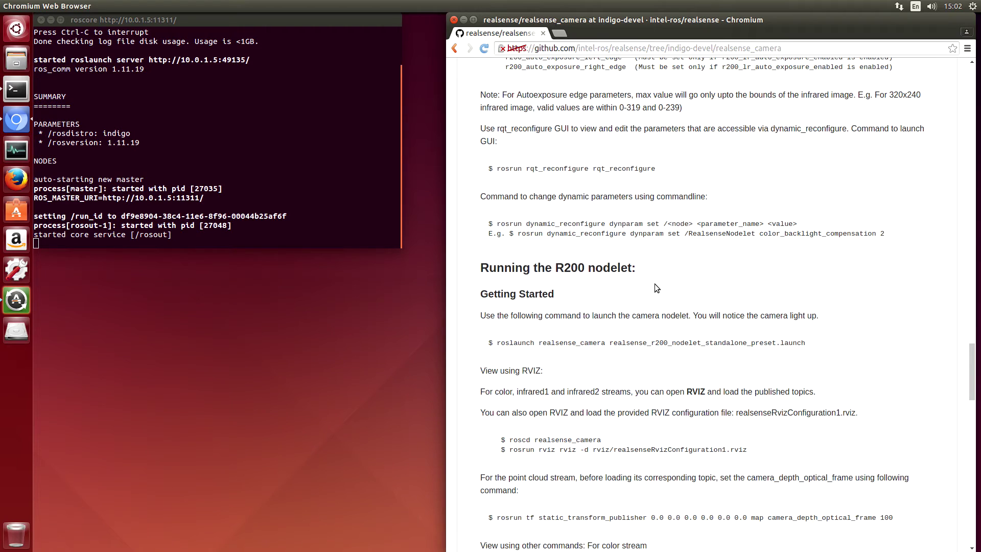
scroll(655, 288, "down", 1)
scroll(655, 288, "down", 2)
scroll(655, 285, "down", 1)
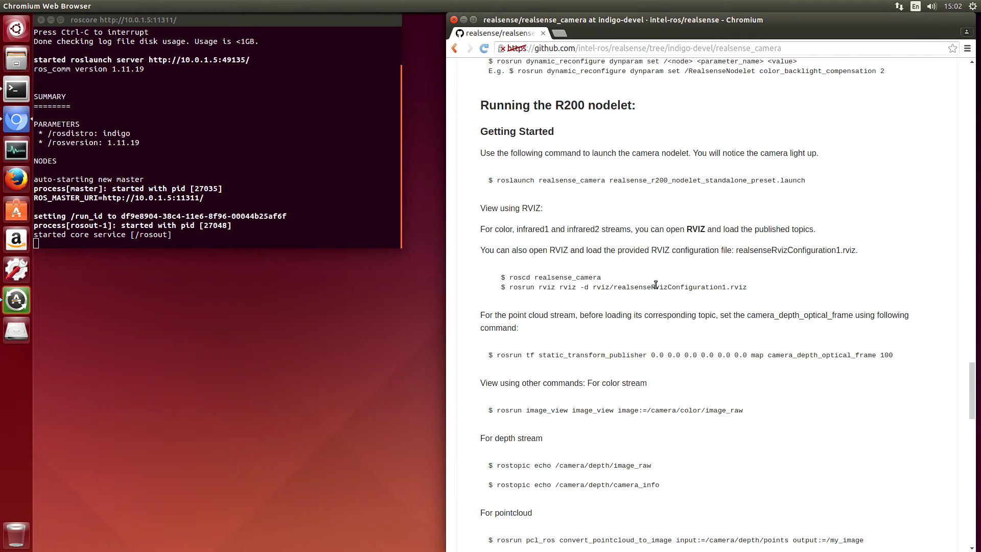
Step: In a new terminal, enter jetsonros and roscd into the realsense_camera package
left_click(22, 92)
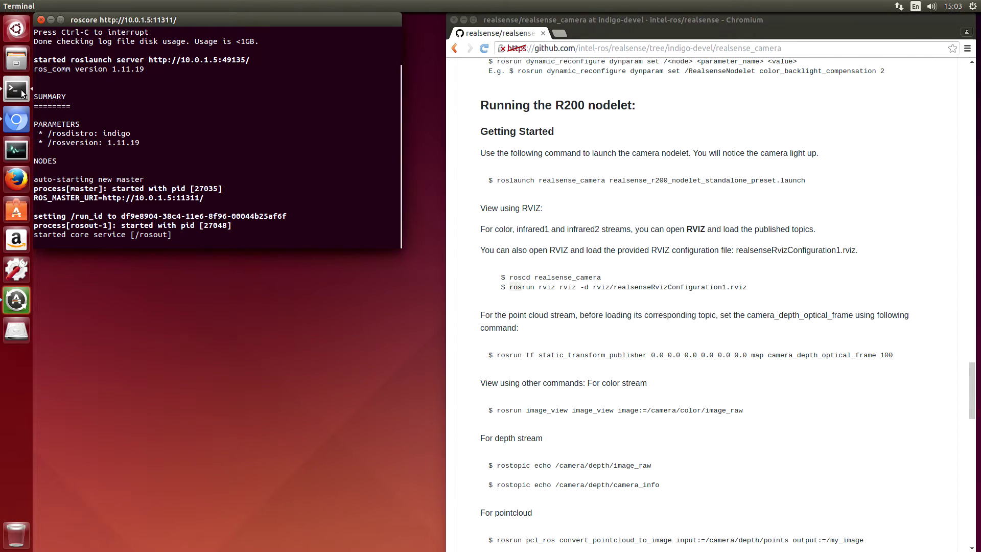
right_click(22, 92)
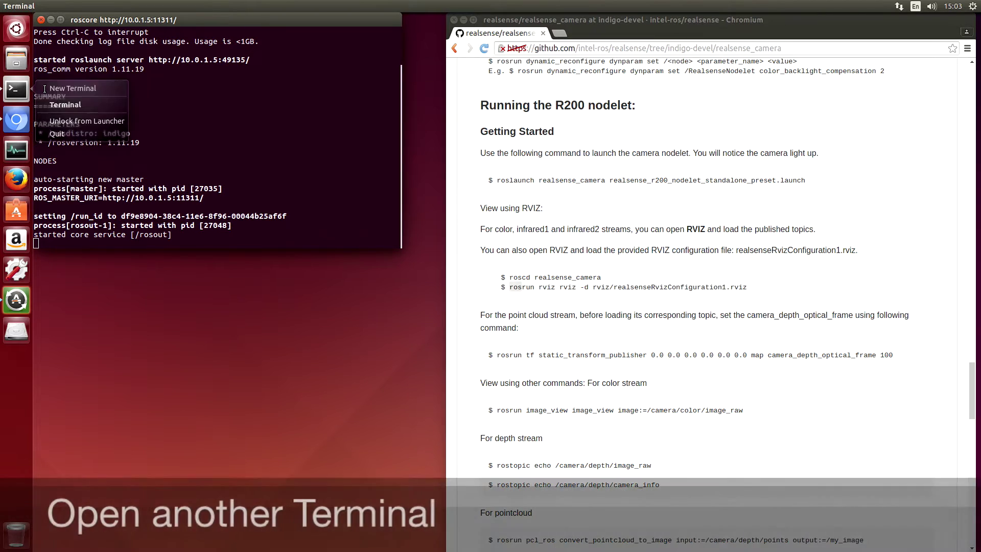
left_click(47, 87)
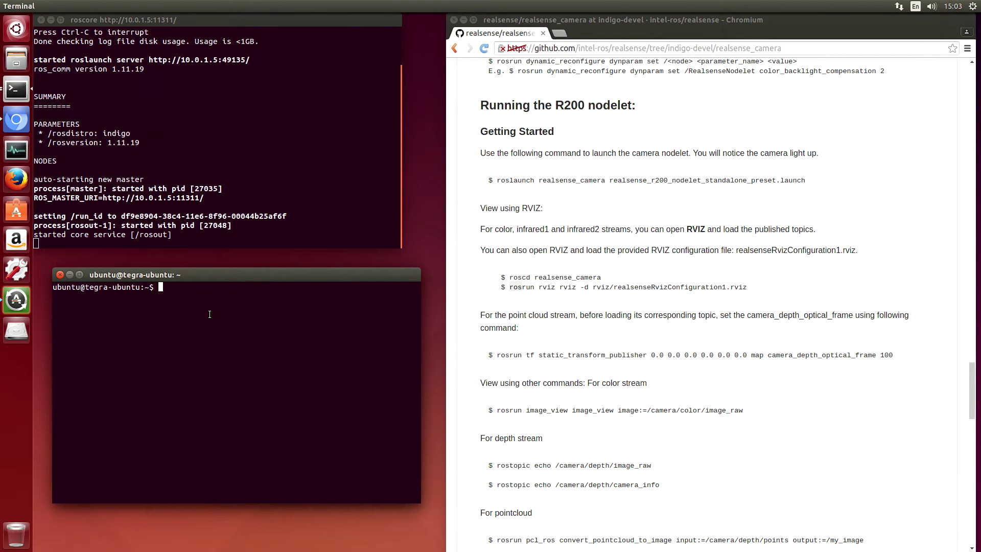
type("cd jets")
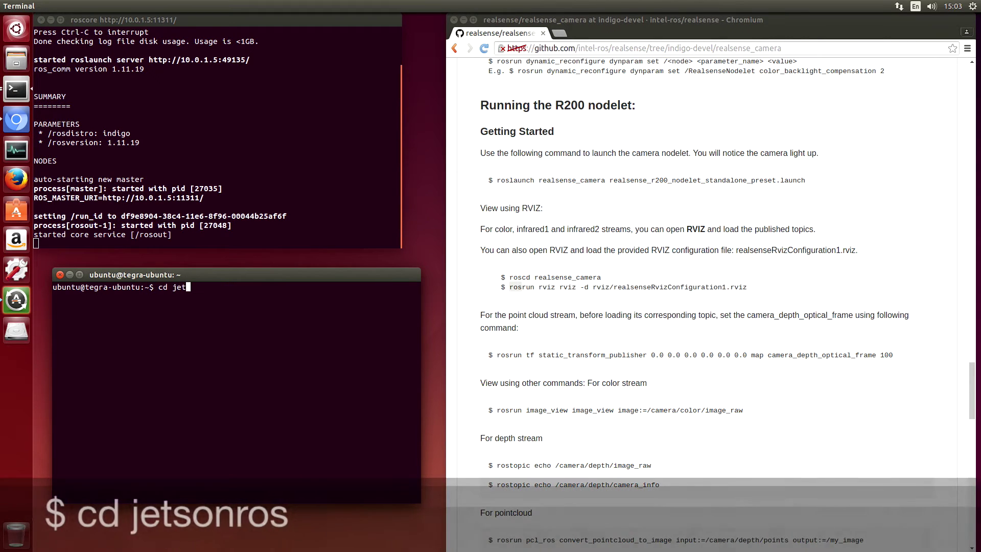
type("onros")
key("Return")
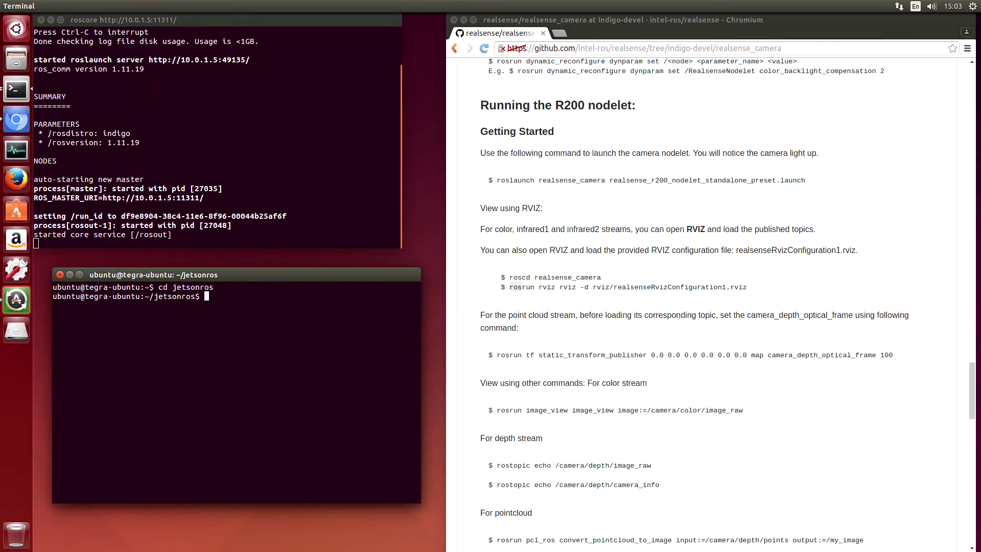
type("source de")
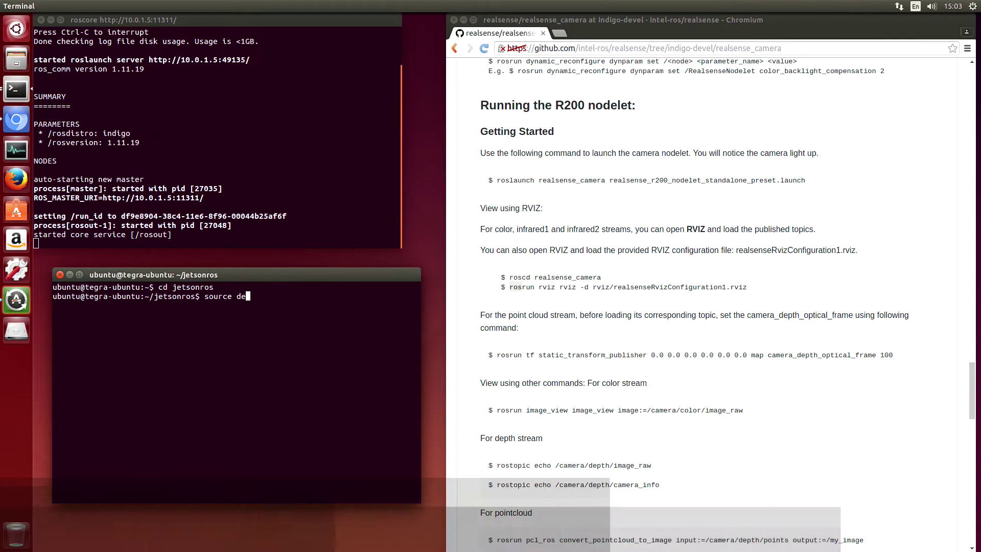
type("vel")
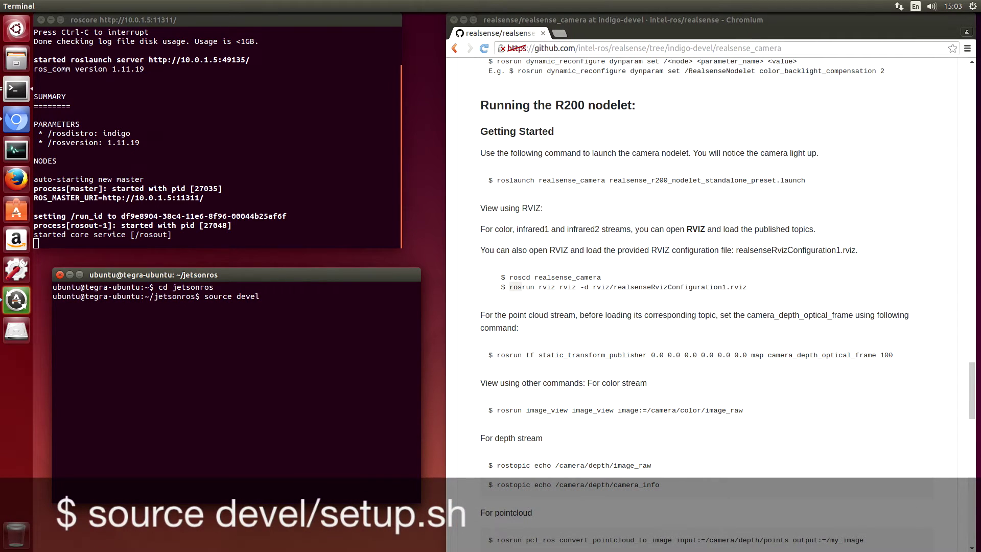
type("/setup.s")
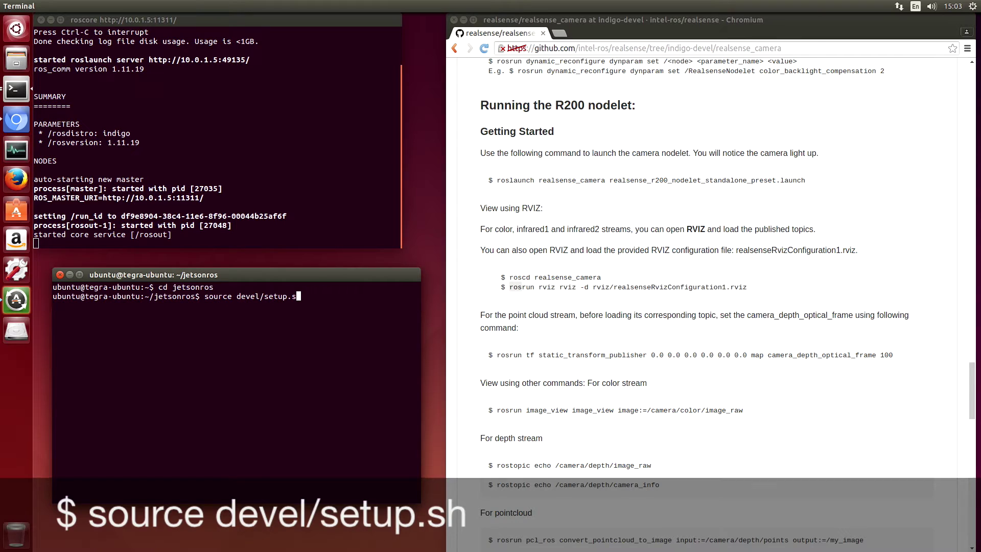
type("h")
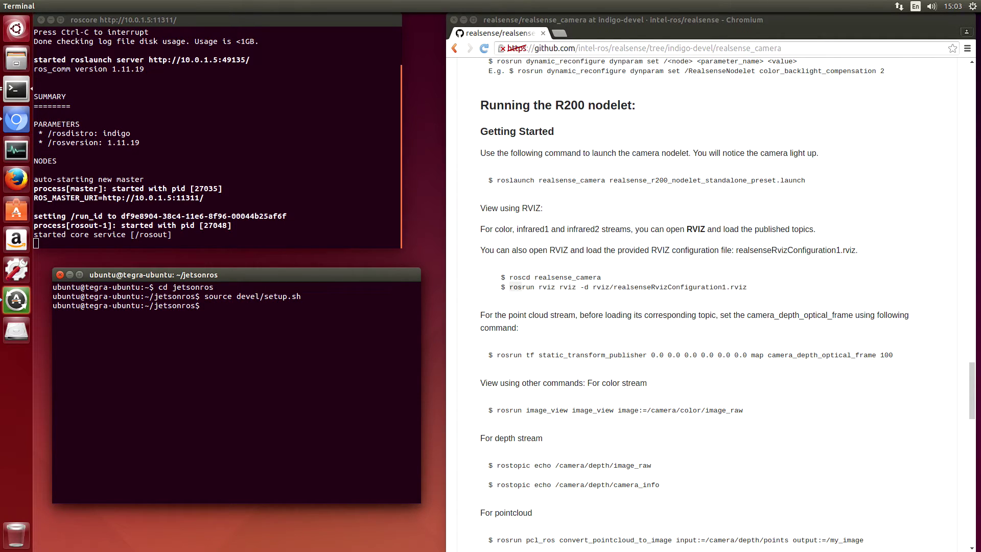
type("roscd re")
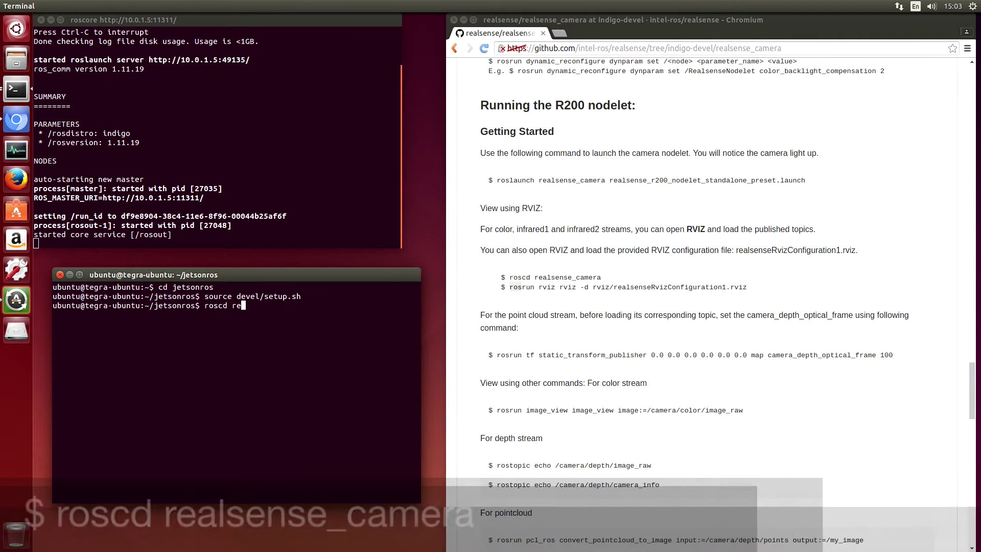
type("als")
key("Tab")
type("_")
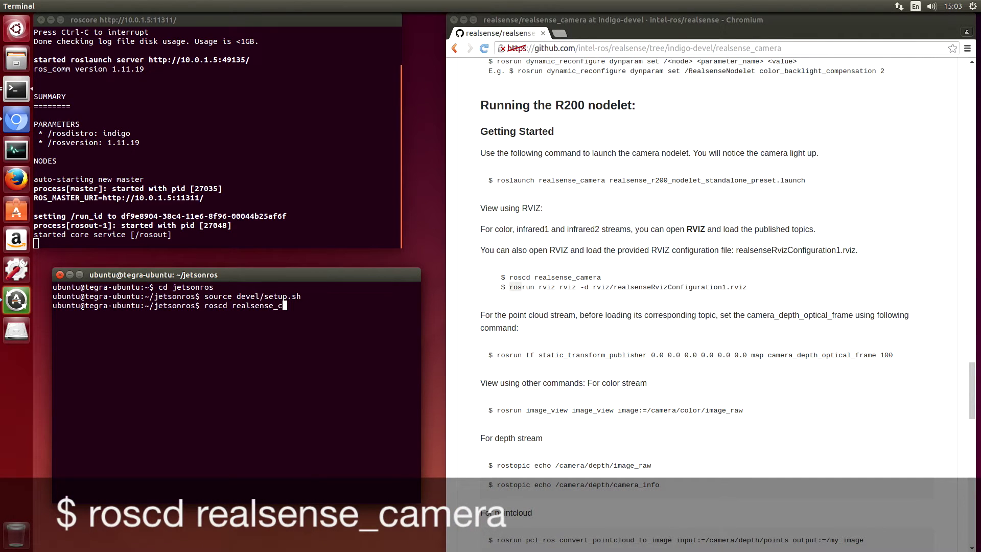
key("Tab")
key("Return")
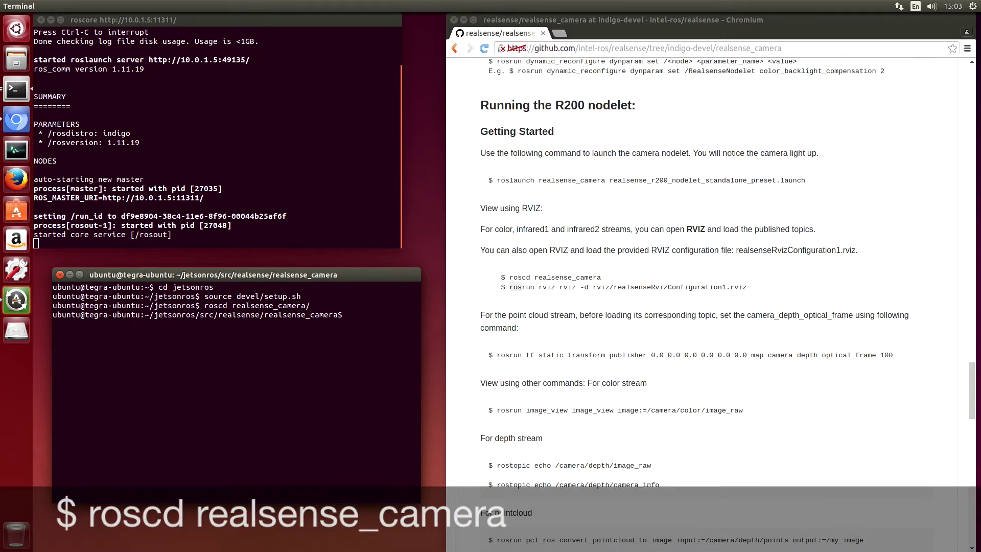
Step: Copy and run the README's R200 nodelet roslaunch command, then open another terminal
middle_click(394, 290)
key("Return")
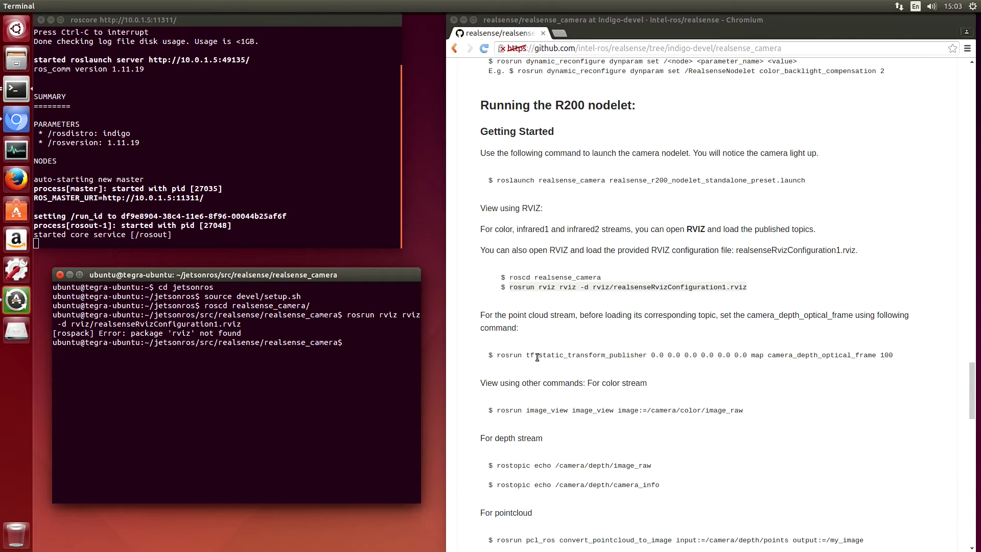
scroll(537, 357, "down", 4)
scroll(537, 356, "down", 2)
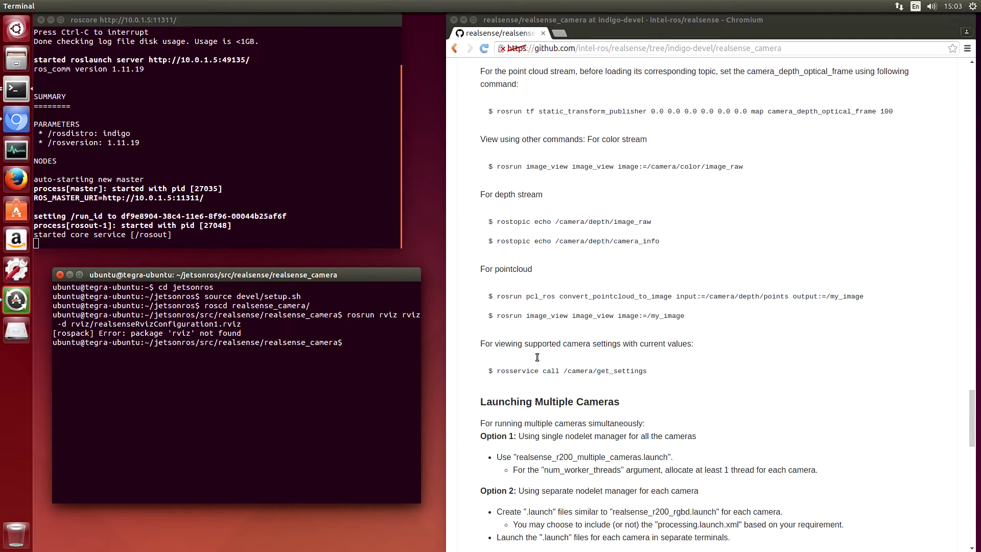
scroll(536, 357, "up", 4)
scroll(537, 356, "up", 2)
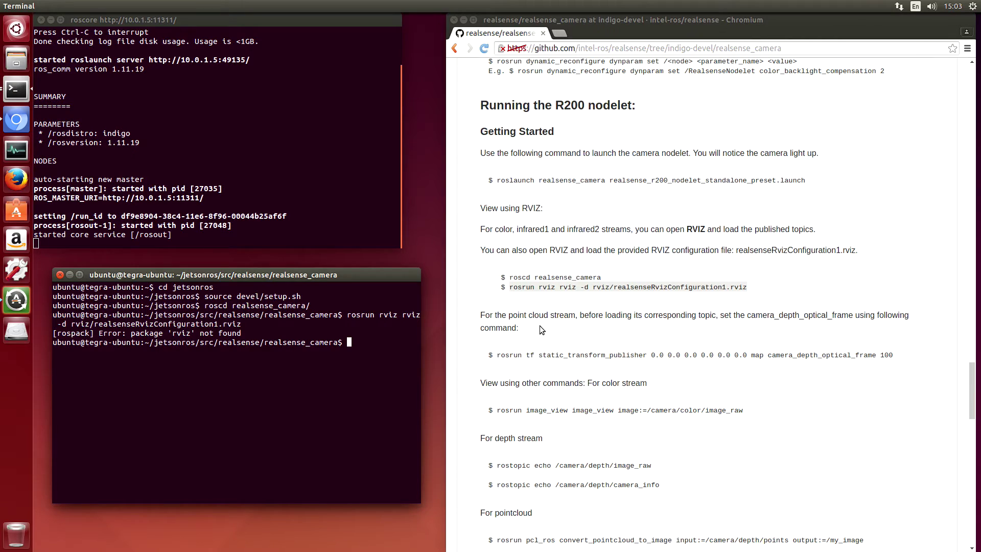
left_click_drag(497, 182, 806, 181)
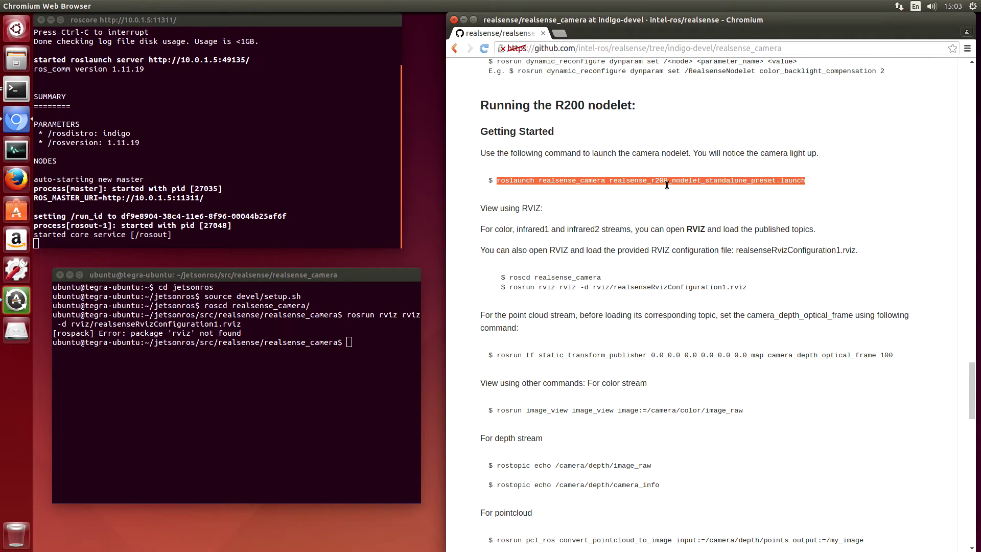
right_click(724, 182)
left_click(748, 191)
right_click(349, 343)
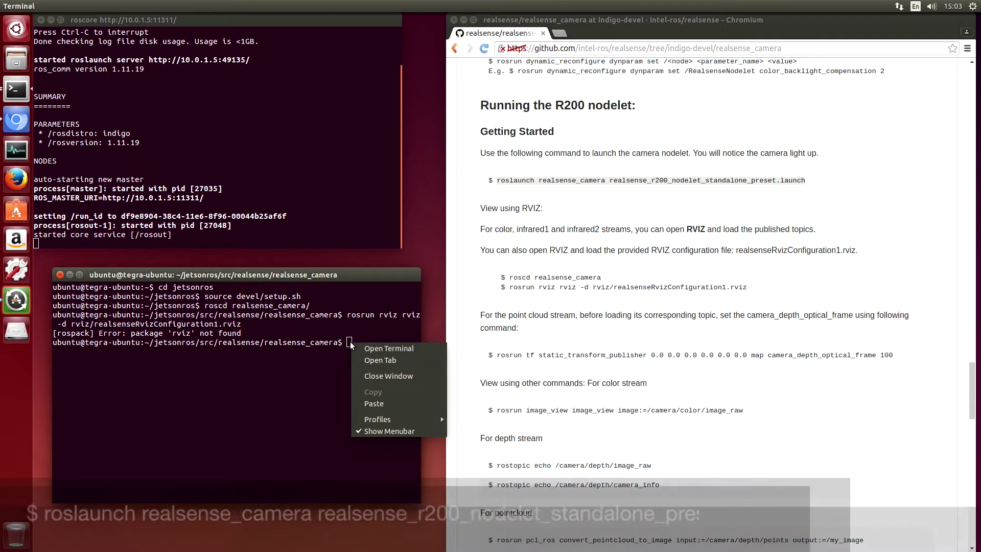
left_click(379, 404)
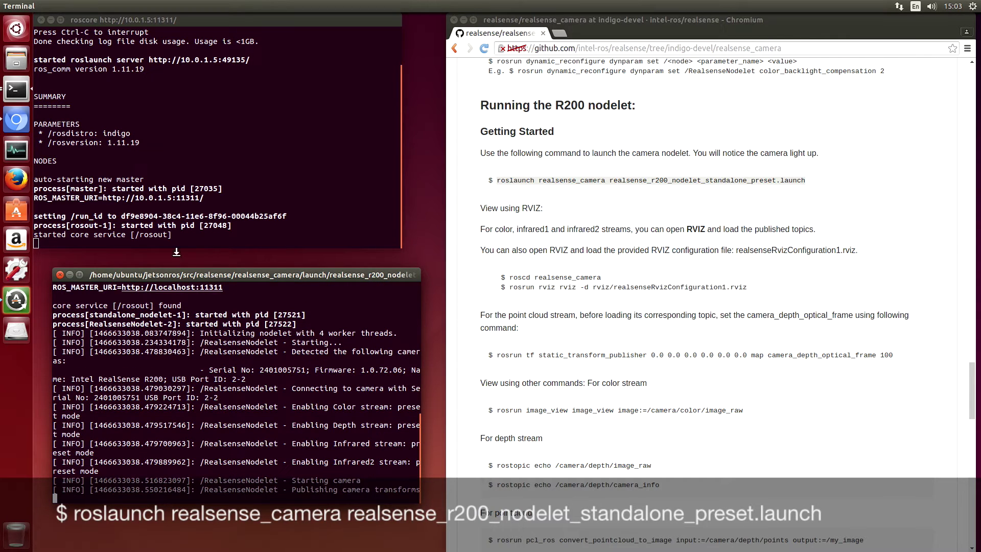
right_click(21, 92)
left_click(51, 92)
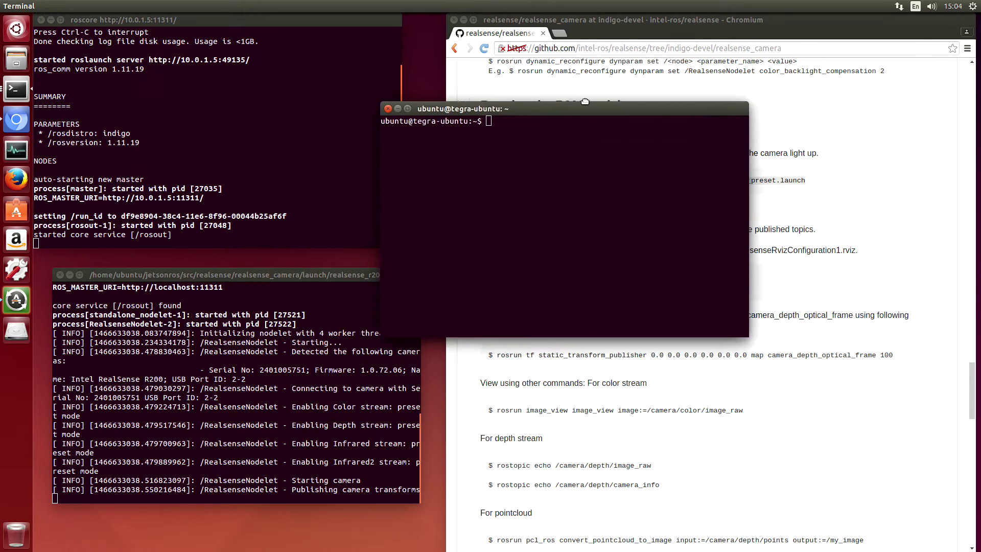
Step: List the ROS topics, then briefly echo /camera/depth/points and stop it
left_click_drag(274, 322, 610, 81)
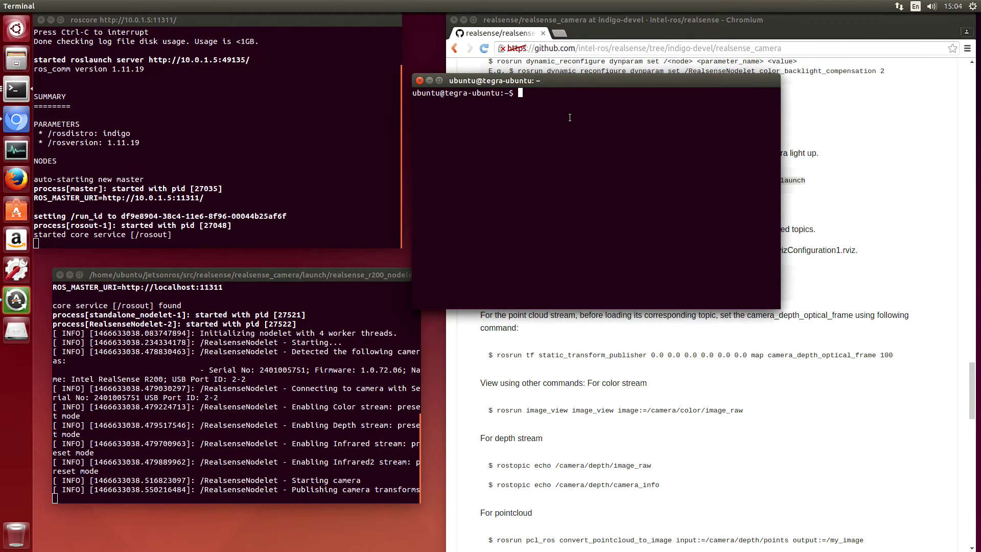
type("rostopi")
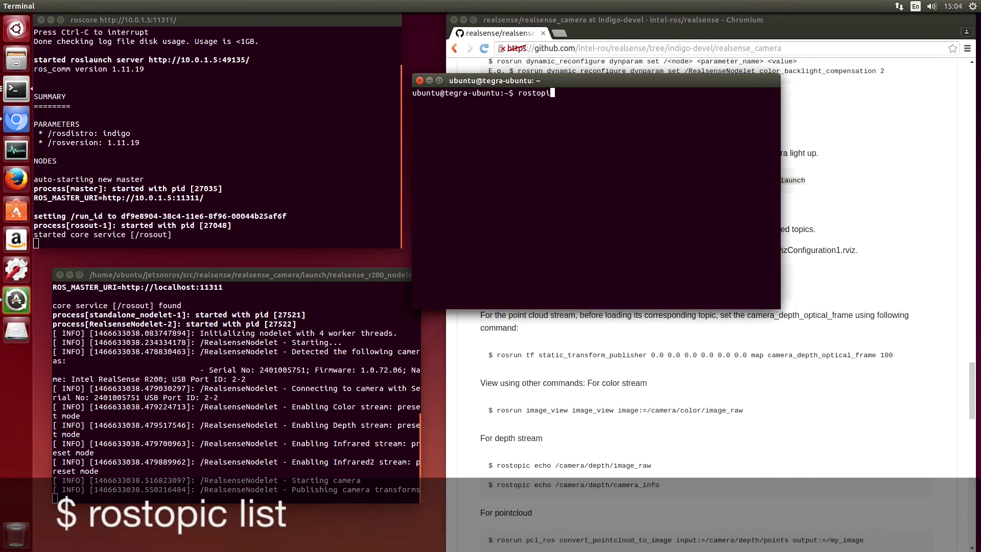
type("c")
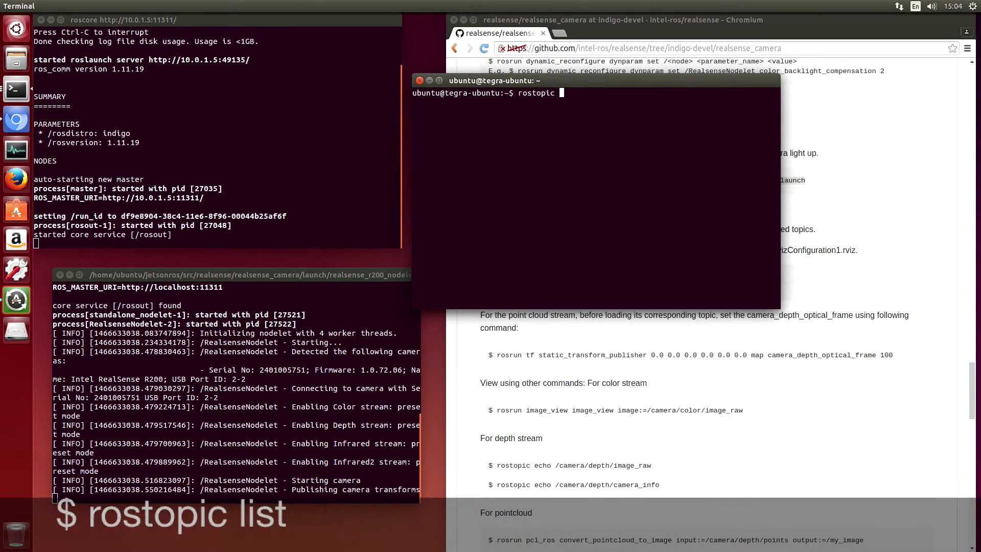
type(" list")
key("Return")
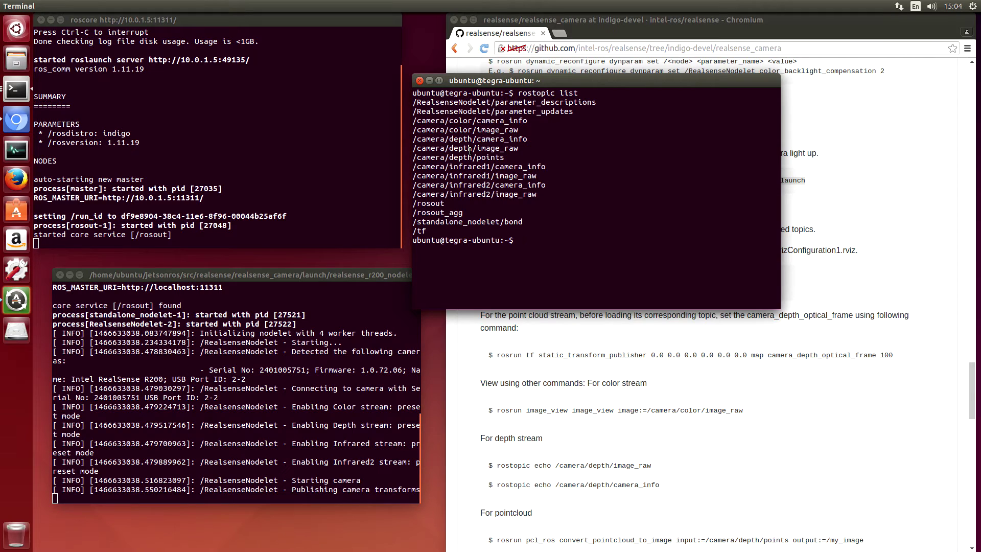
type("rostop")
type("ic ech")
type("o")
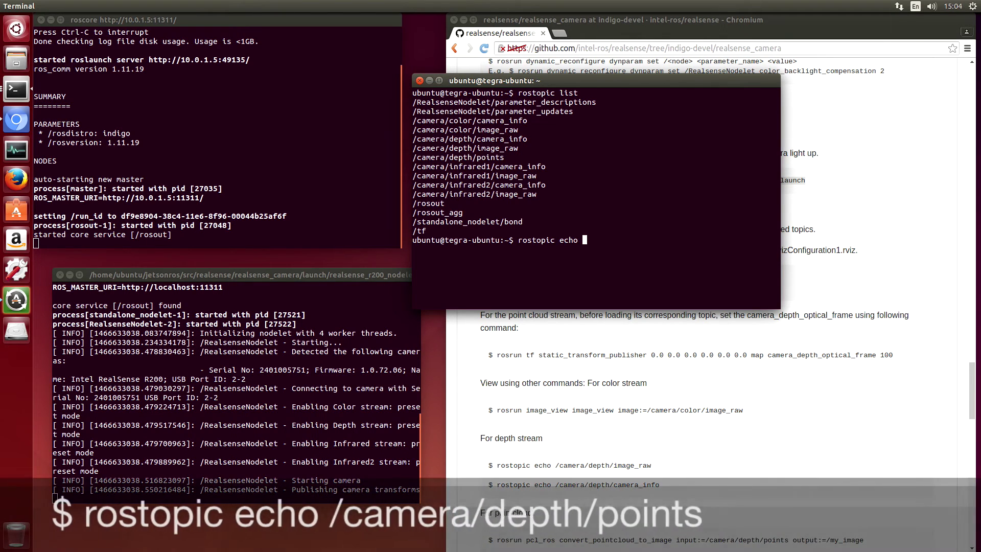
type(" im")
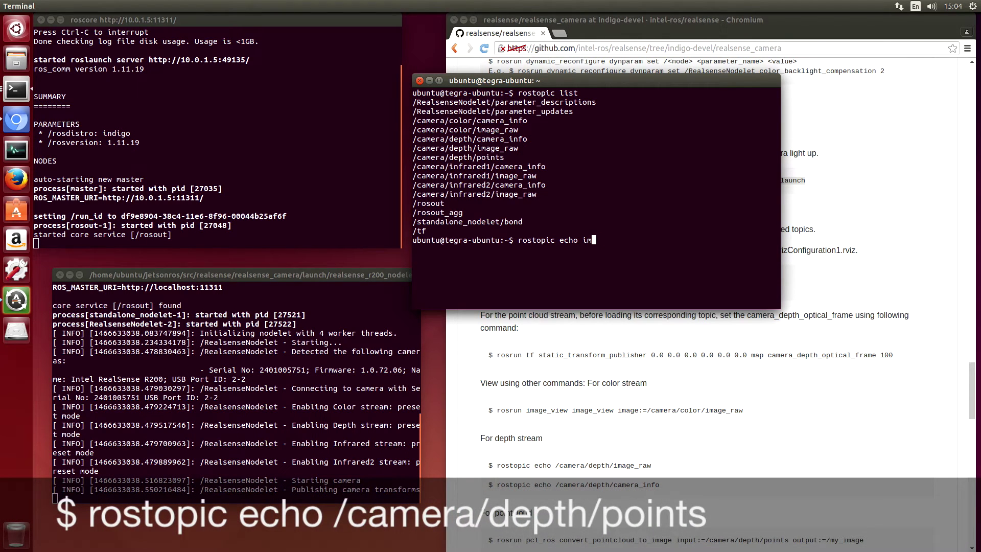
key("BackSpace")
key("BackSpace")
type("/")
type("camera/")
type("depth")
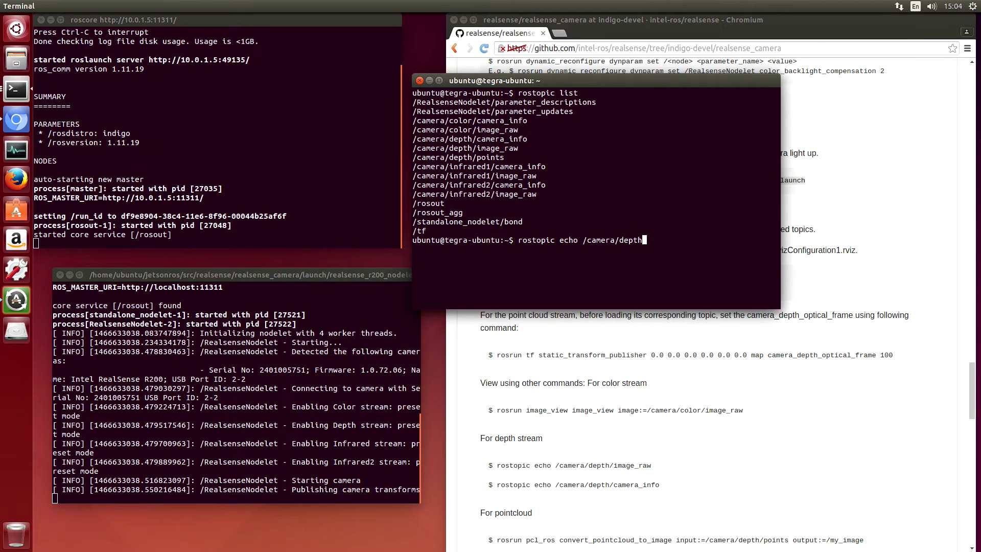
type("/points")
key("Return")
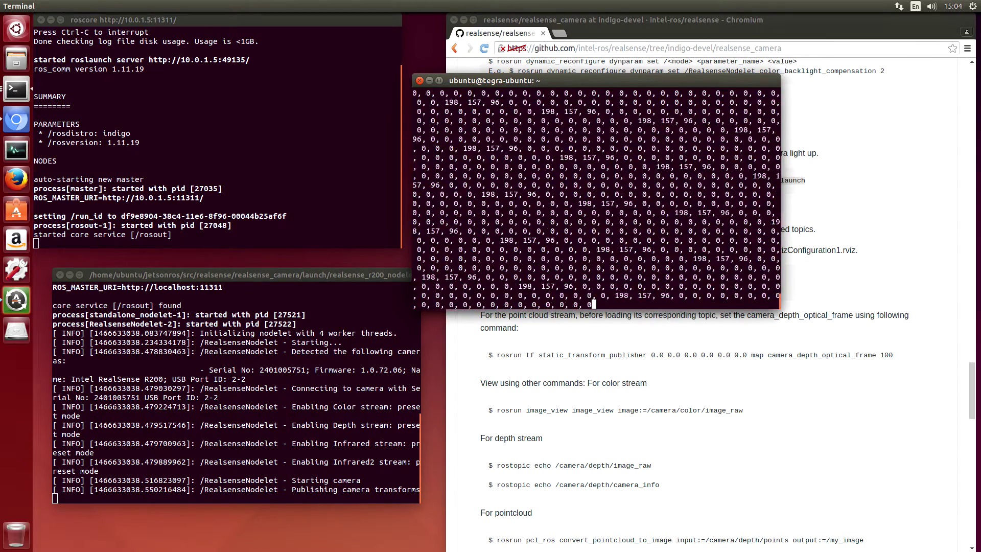
key("ctrl+c")
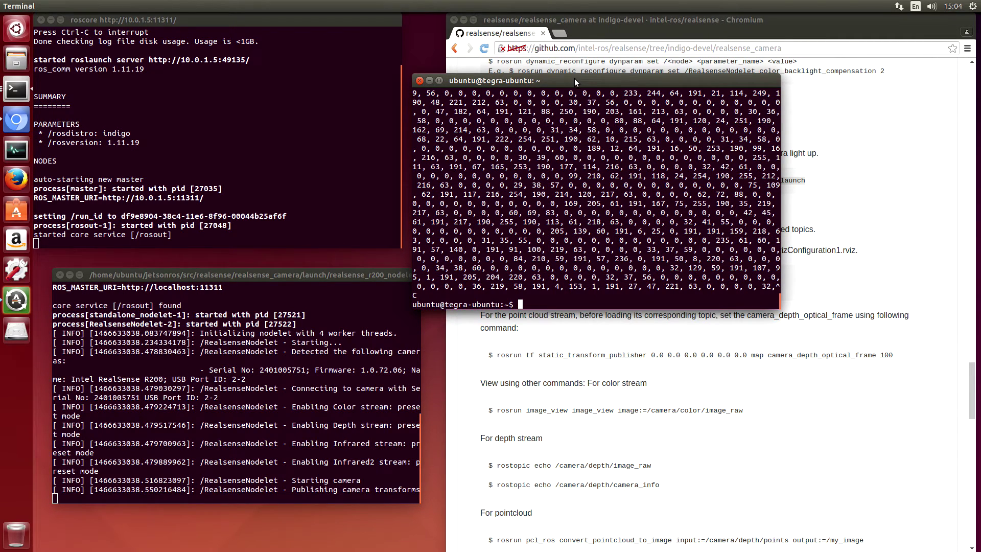
left_click_drag(574, 78, 593, 76)
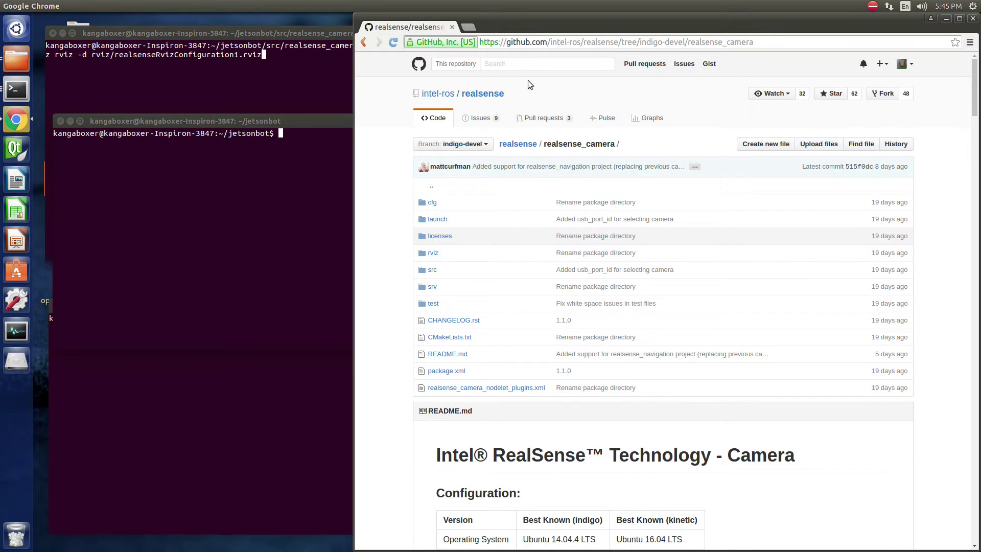
Step: Reposition the jetsonbot terminal and run rosrun rqt_reconfigure rqt_reconfigure
left_click_drag(316, 114, 350, 152)
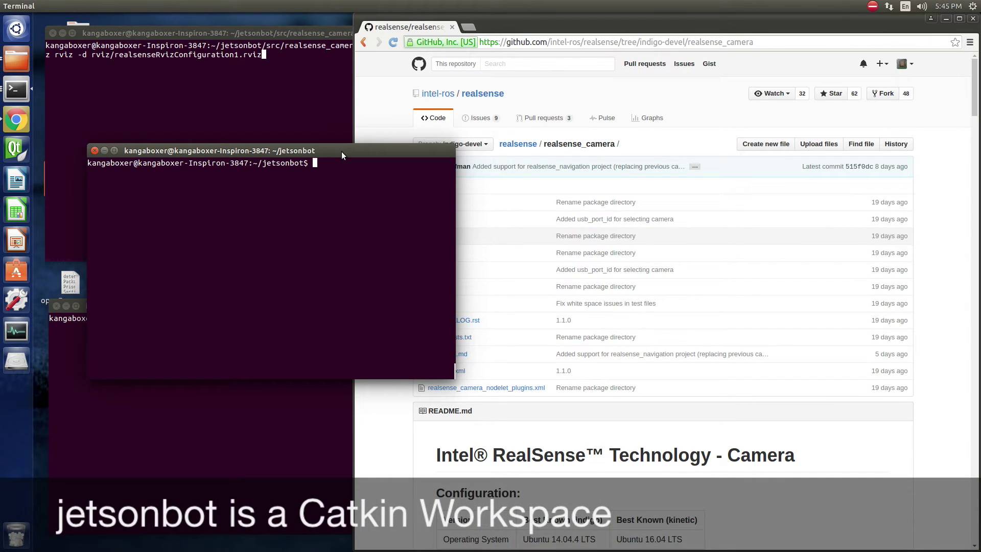
left_click_drag(342, 151, 358, 156)
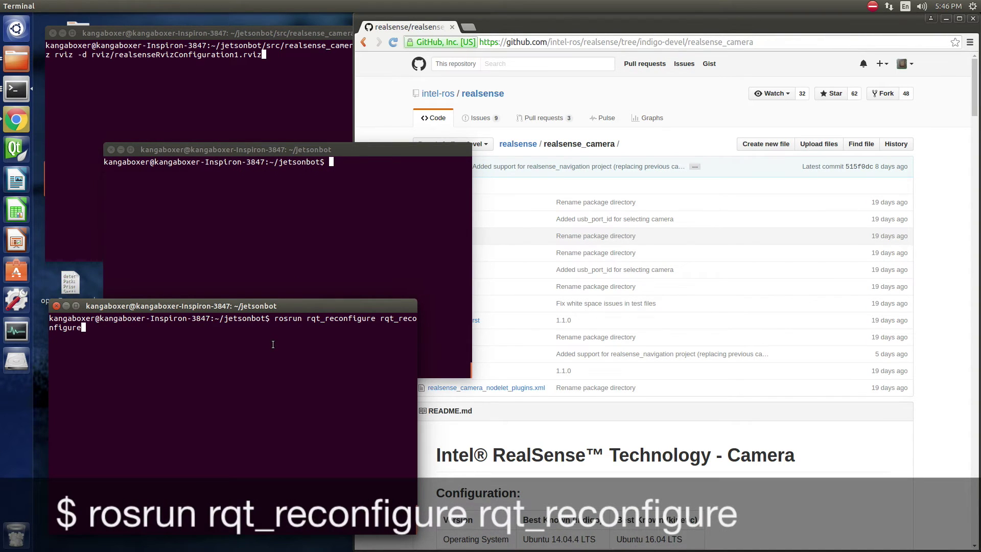
key("Return")
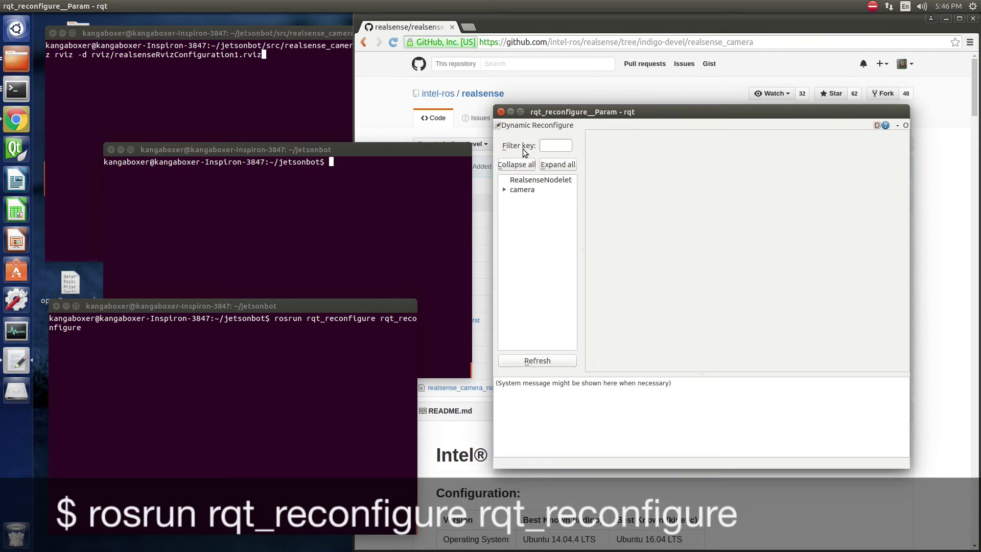
Step: Select RealsenseNodelet and toggle its r200_lr_auto_exposure_enabled setting
left_click(527, 182)
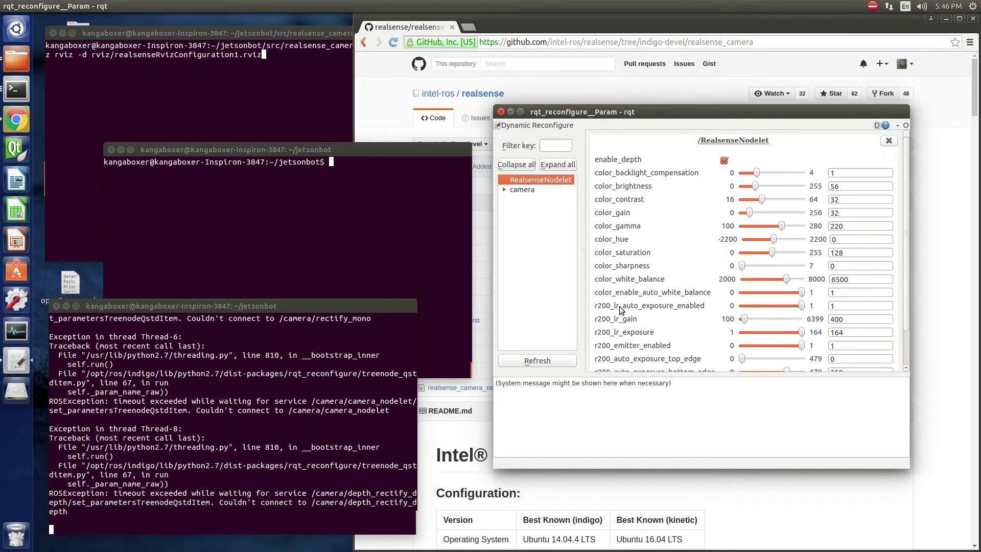
left_click(802, 308)
left_click_drag(771, 305, 731, 306)
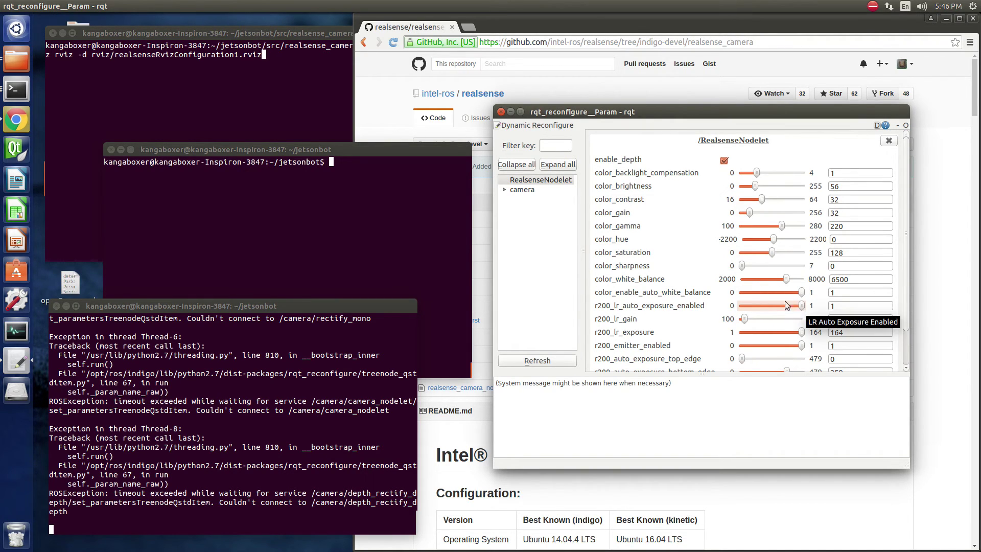
left_click(391, 204)
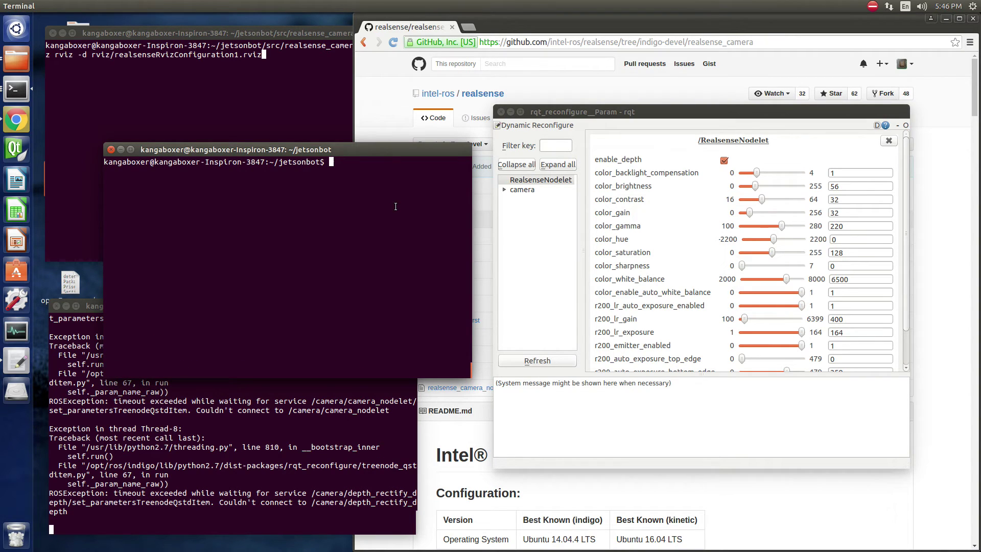
type("rosrun tf static_transform_publisher 0.0 0.0 0.0 0.0 0.0 0.0 map camera_depth_optical_frame 100")
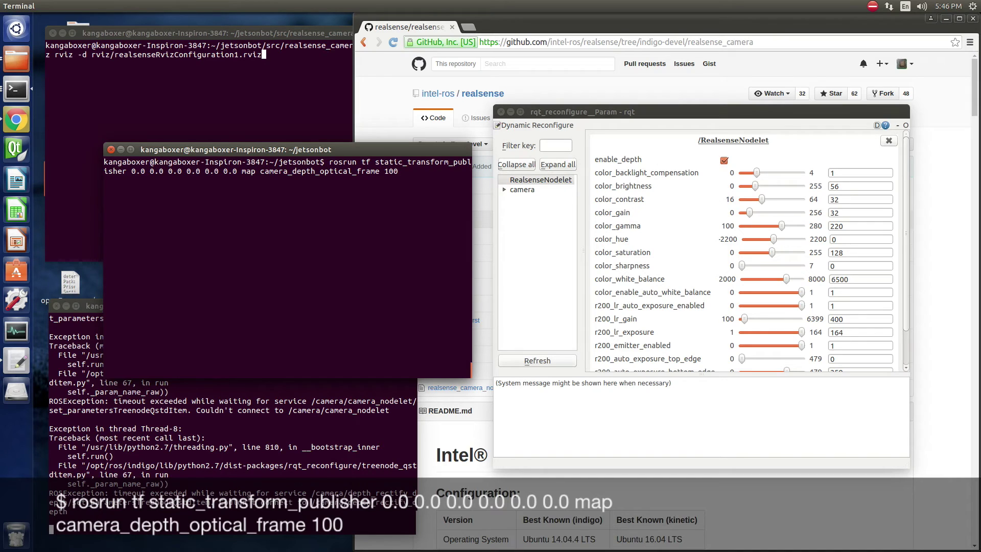
Step: Publish a static map-to-camera_depth_optical_frame transform, then launch RViz with realsenseRvizConfiguration1.rviz
key("Return")
left_click_drag(387, 152, 715, 311)
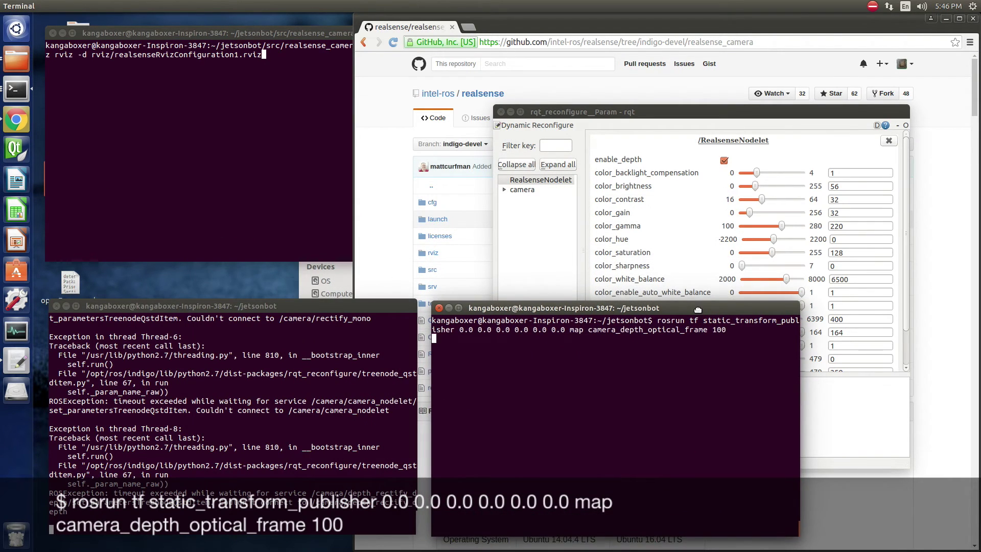
left_click(275, 117)
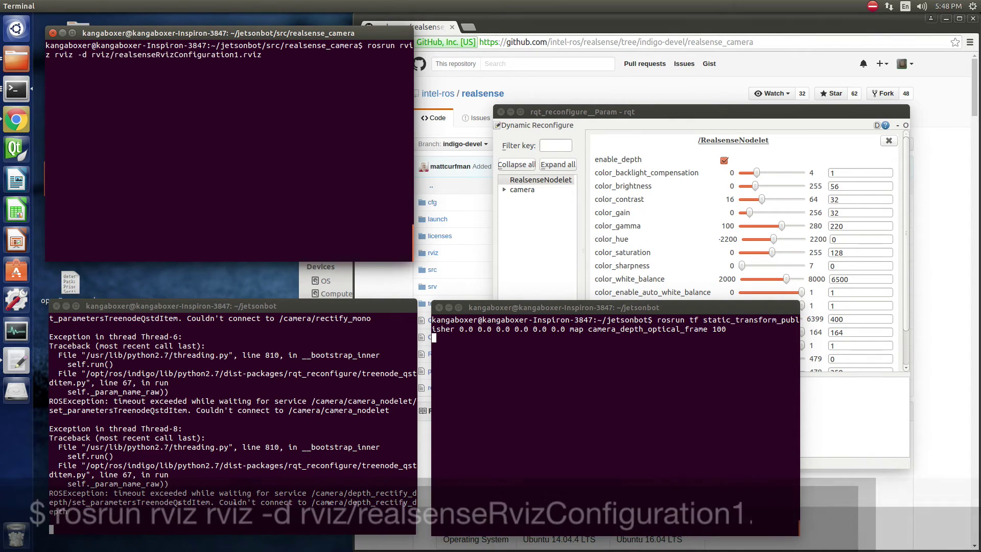
key("Return")
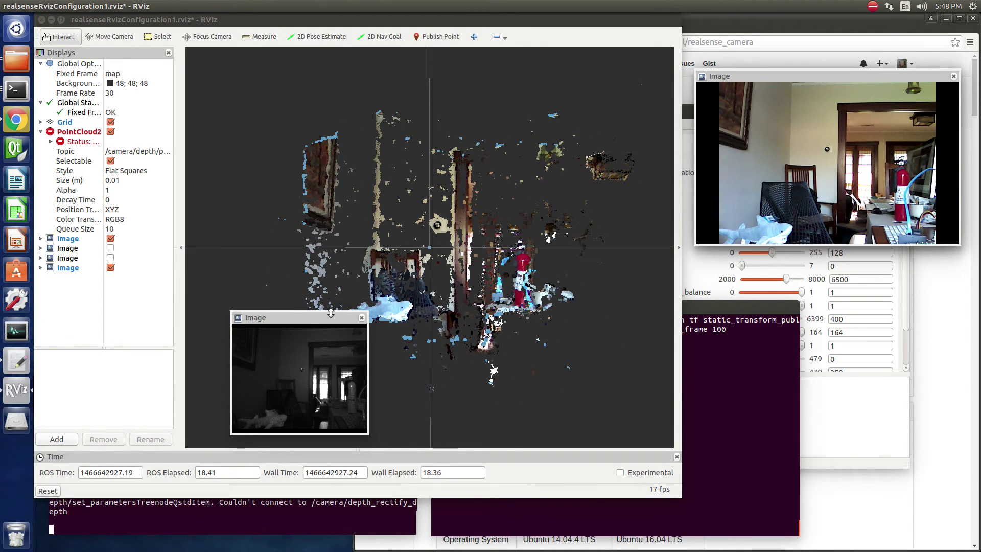
Step: Move the infrared image window beside the colour image window
left_click_drag(295, 318, 769, 264)
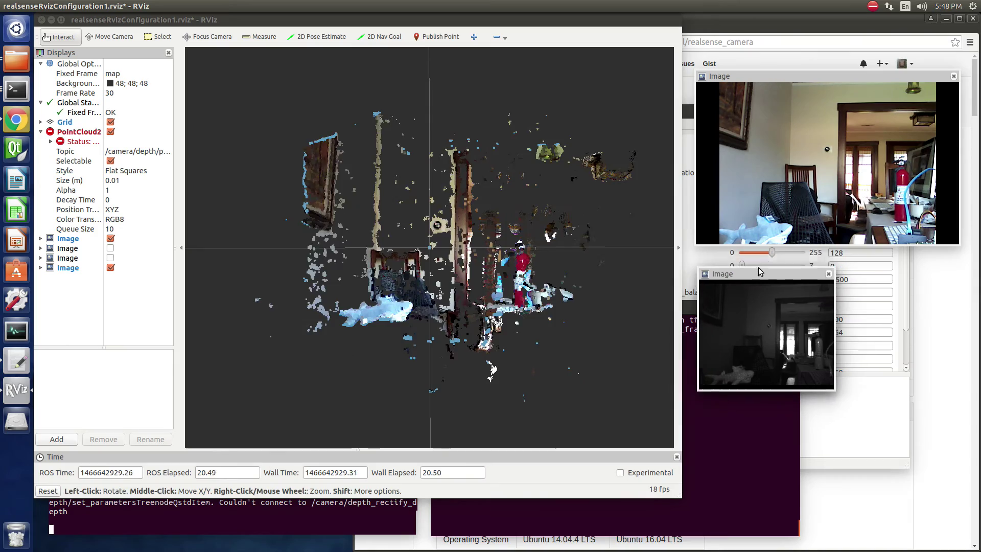